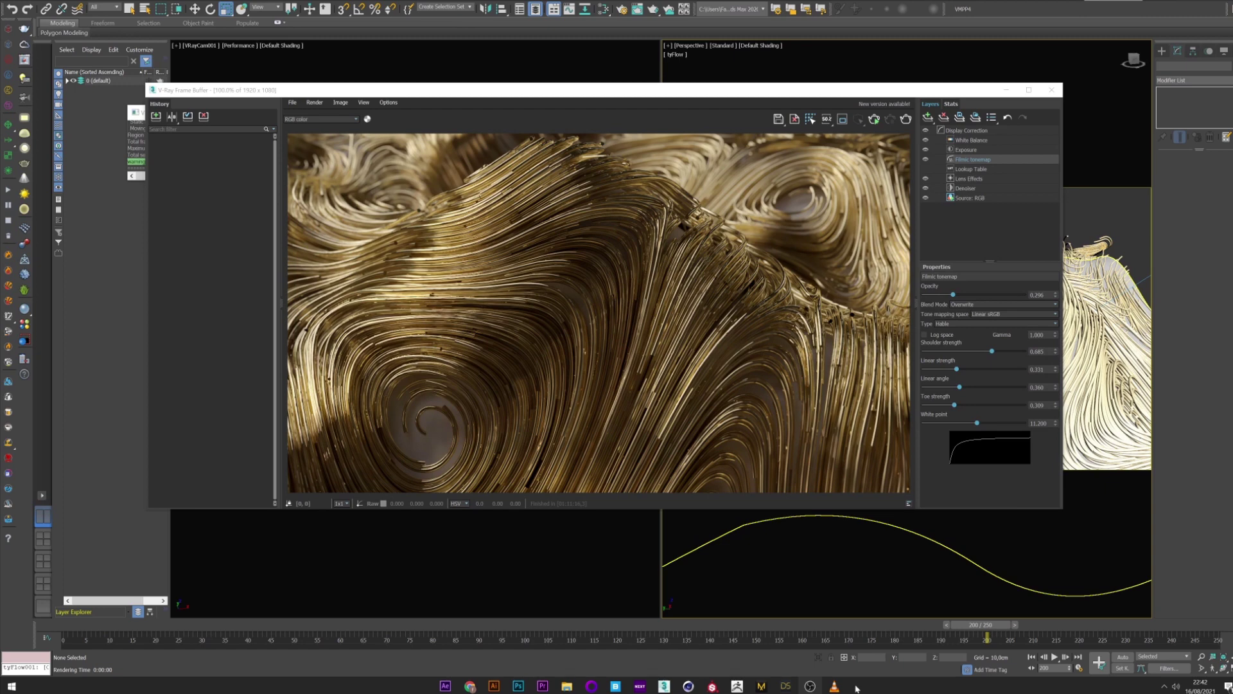
Play the surfaceforce_Perspective_preview_v001.mp4 preview in VLC, then close the player.
{"action": "left_click", "coordinate": [834, 686]}
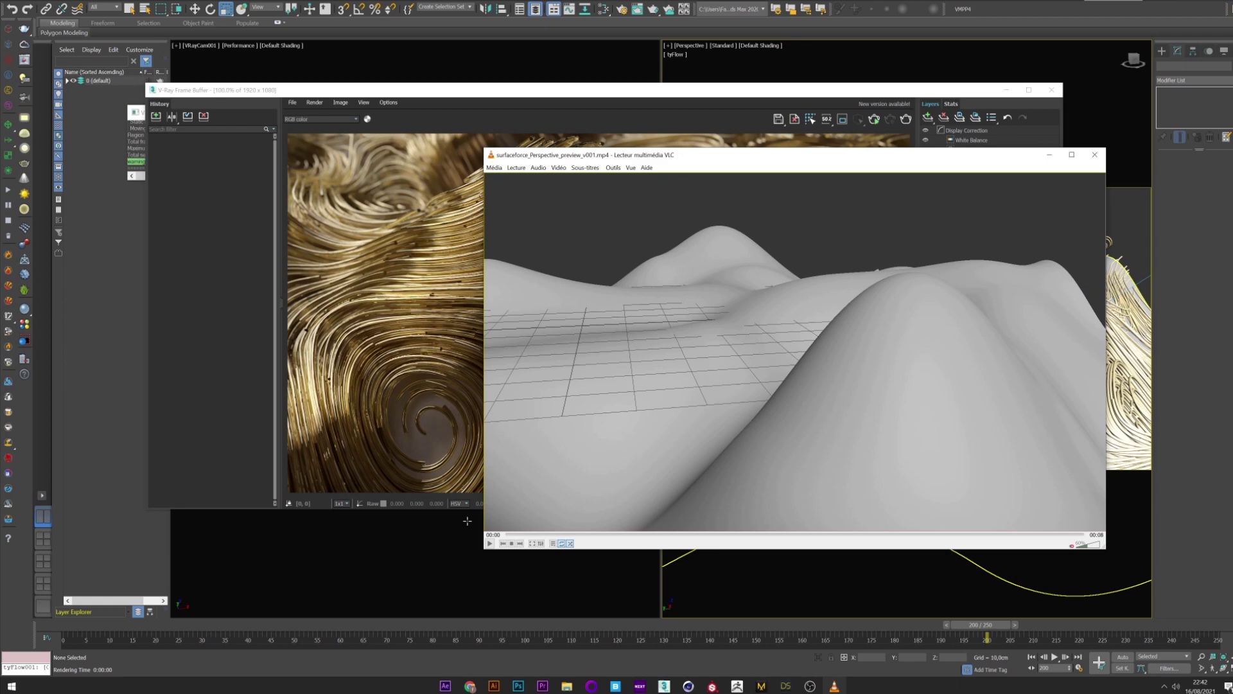
{"action": "left_click", "coordinate": [490, 543]}
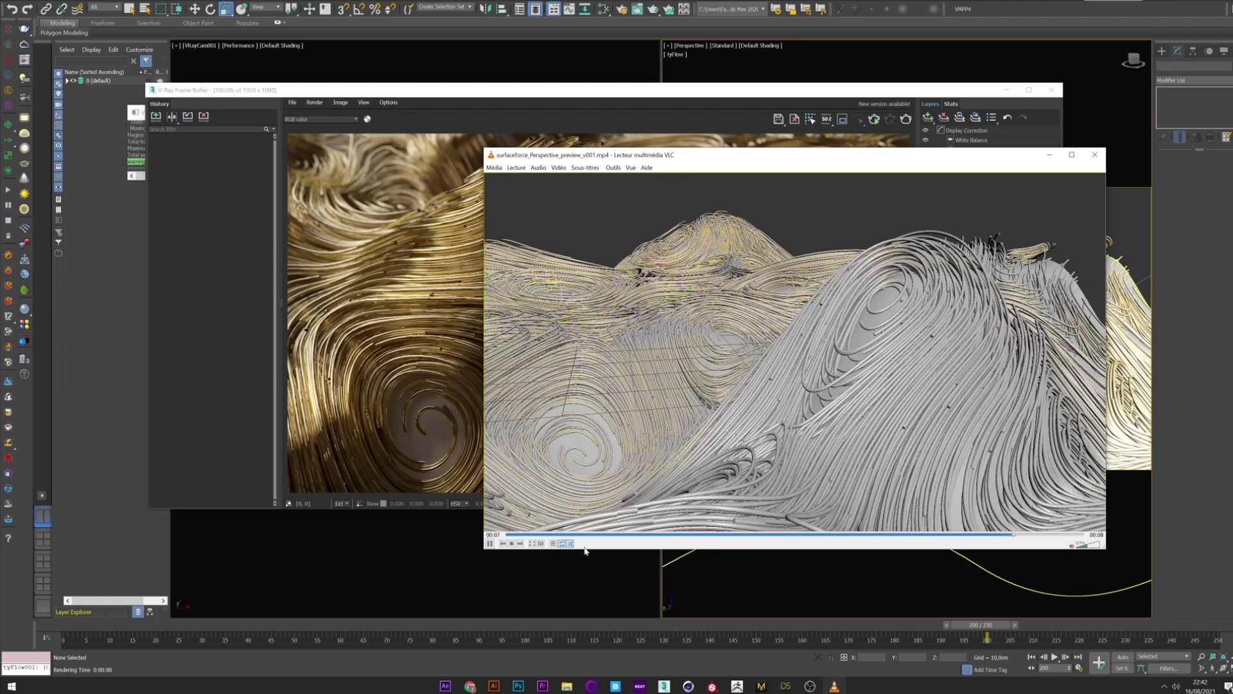
{"action": "left_click", "coordinate": [558, 535]}
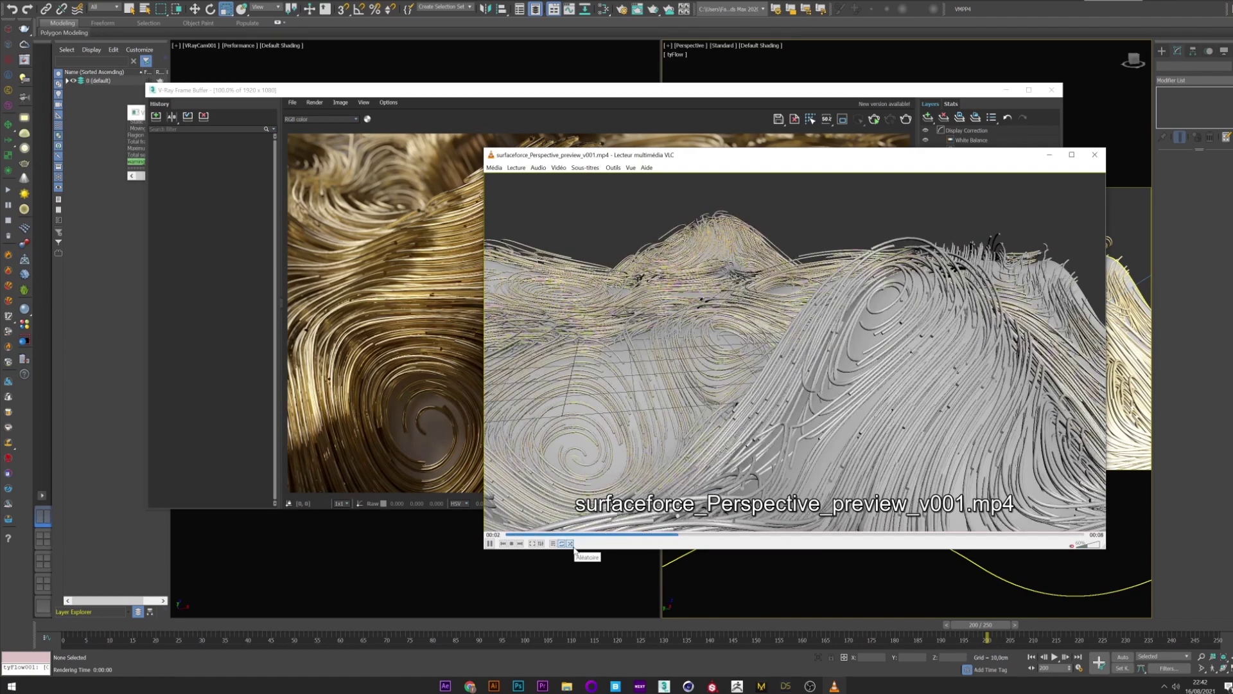
{"action": "left_click", "coordinate": [1095, 154]}
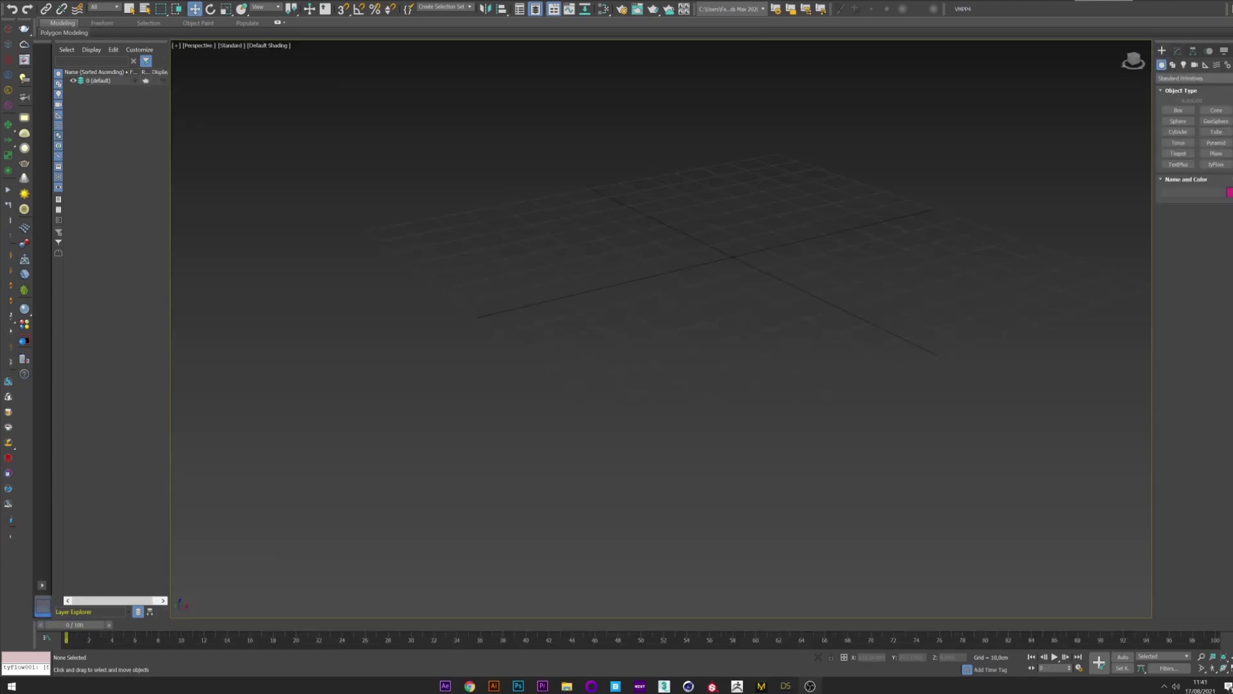
Draw a standard Sphere primitive centred where the two main grid axes cross.
{"action": "middle_click_drag", "start_coordinate": [798, 265], "coordinate": [683, 358]}
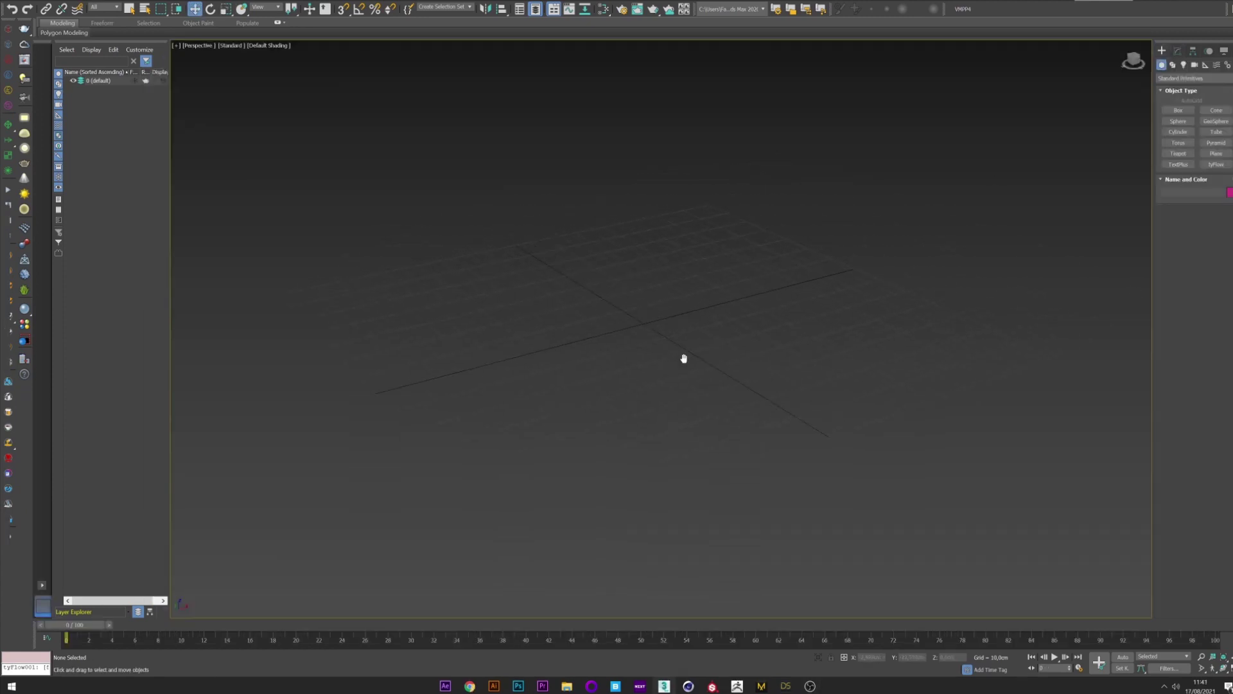
{"action": "left_click", "coordinate": [1179, 124]}
{"action": "left_click_drag", "start_coordinate": [638, 320], "coordinate": [579, 387]}
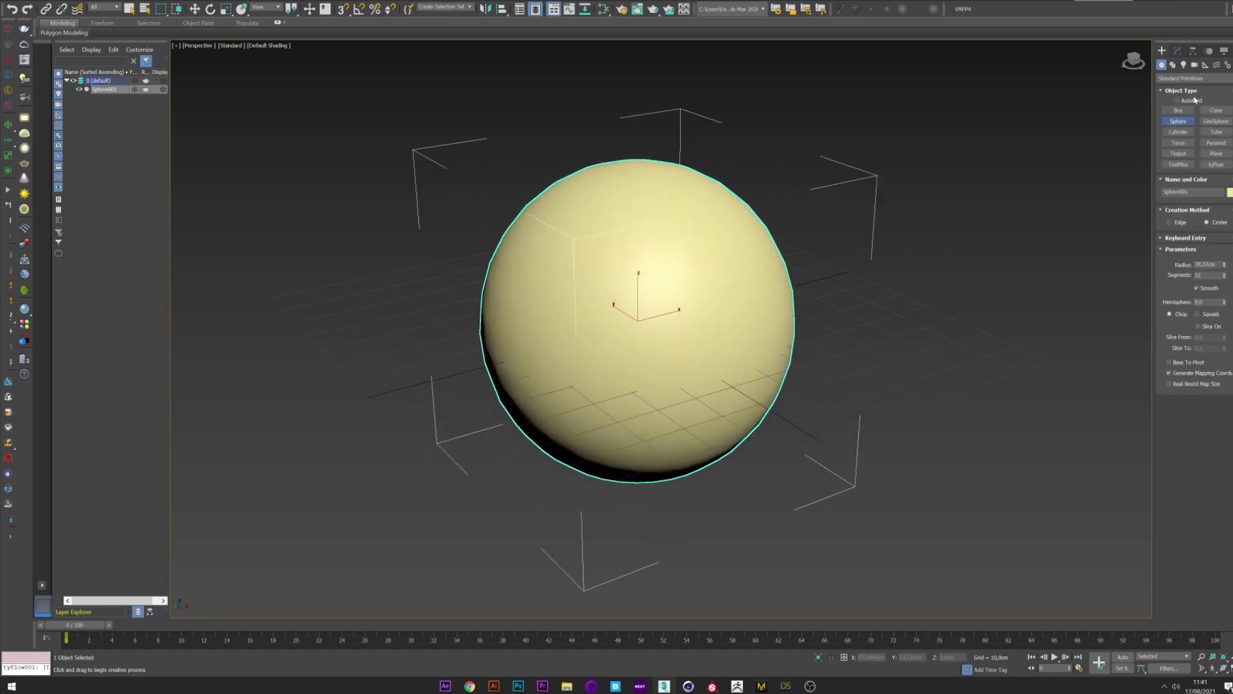
Place a tyFlow object beside the sphere and open its flow editor.
{"action": "middle_click_drag", "start_coordinate": [839, 280], "coordinate": [774, 284]}
{"action": "left_click", "coordinate": [1220, 165]}
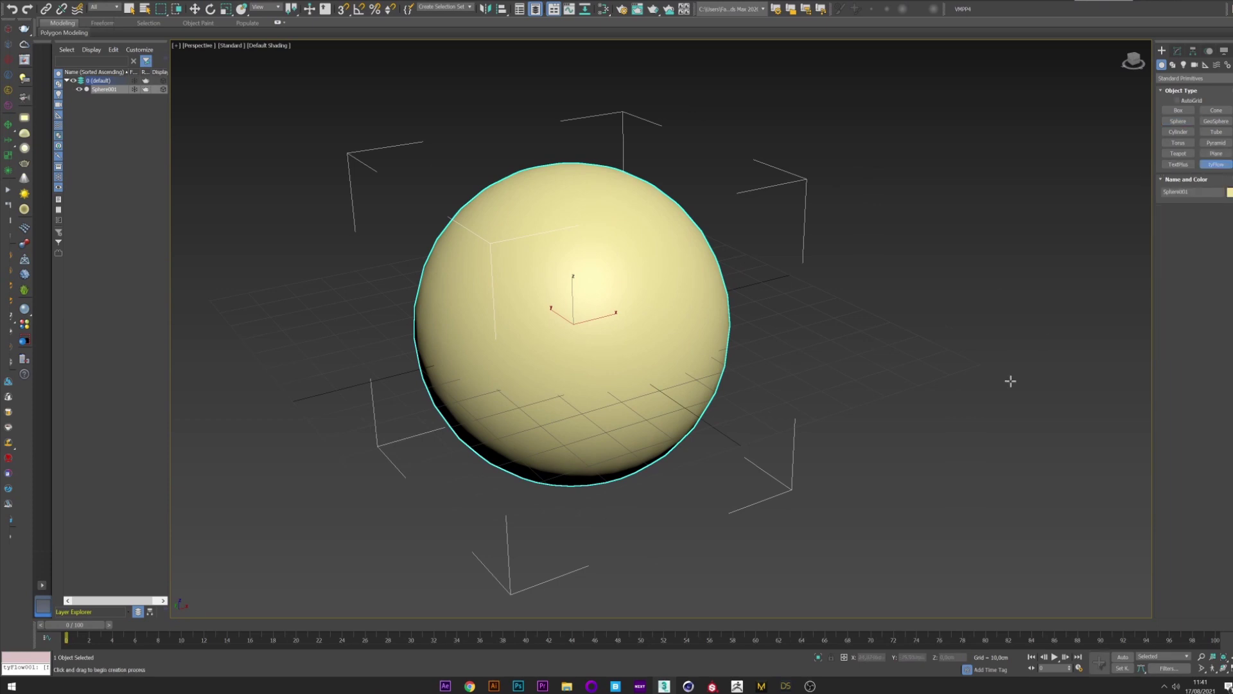
{"action": "left_click", "coordinate": [1010, 379]}
{"action": "left_click", "coordinate": [1178, 53]}
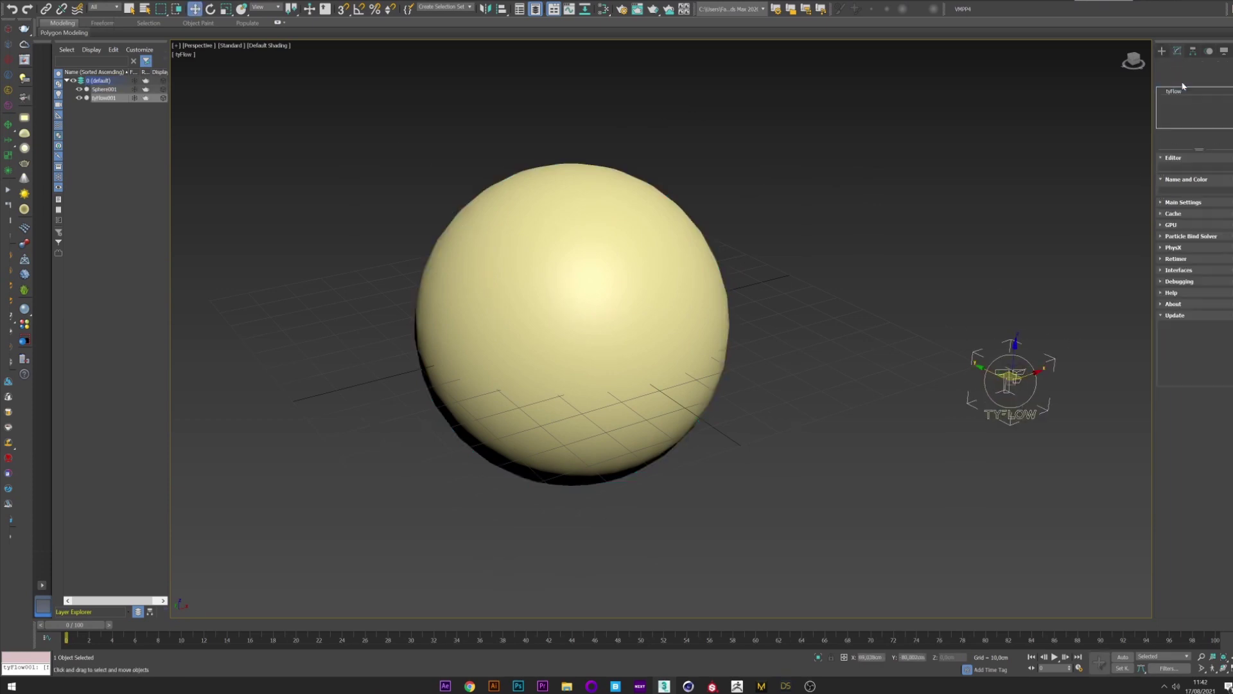
{"action": "left_click", "coordinate": [1196, 181]}
Create an event with a Birth operator, setting its end frame to 0 and its total to 3000 particles.
{"action": "left_click_drag", "start_coordinate": [659, 465], "coordinate": [712, 242]}
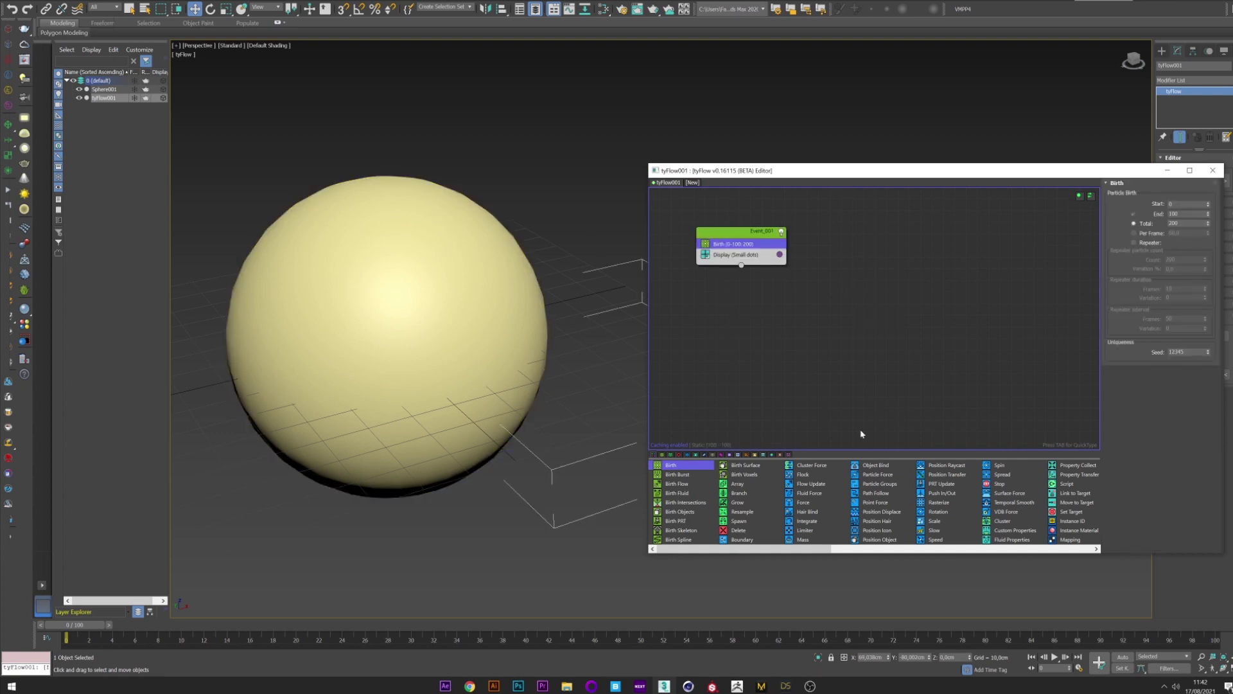
{"action": "double_click", "coordinate": [1189, 214]}
{"action": "type", "text": "0"}
{"action": "key", "text": "Tab"}
Add a Position Object operator to the event with the sphere as its source object, and hide the sphere.
{"action": "key", "text": "Tab"}
{"action": "type", "text": "pos"}
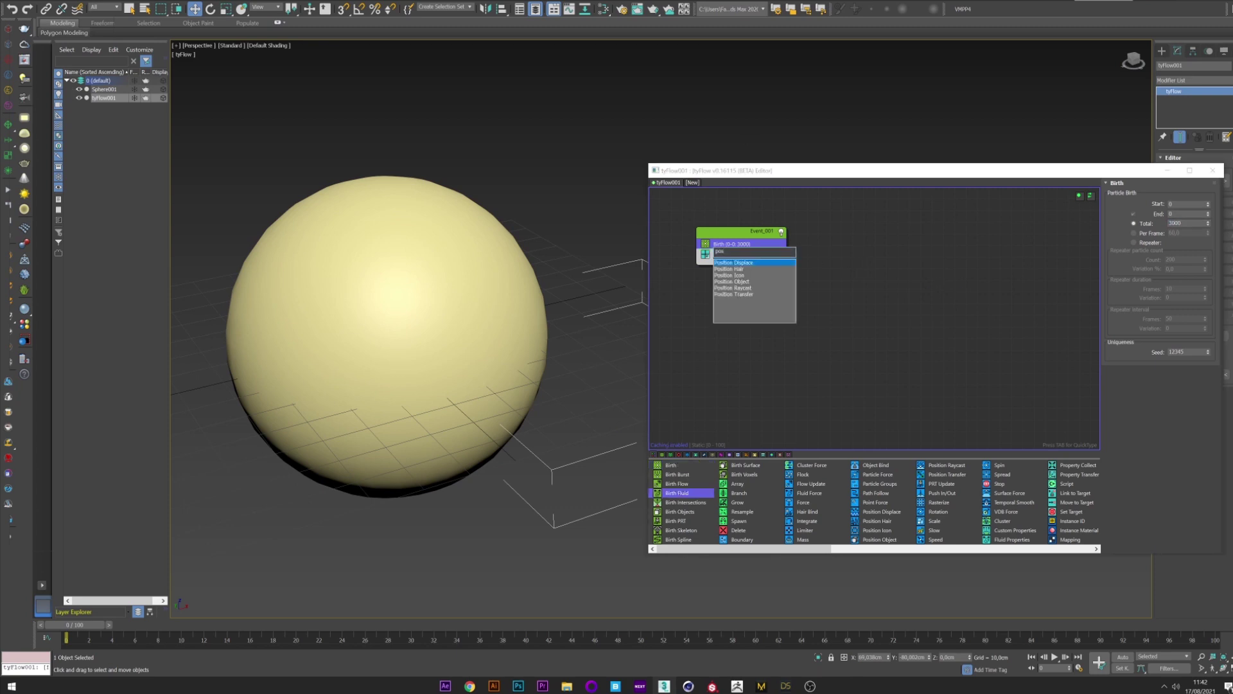
{"action": "left_click", "coordinate": [732, 282]}
{"action": "left_click", "coordinate": [1142, 292]}
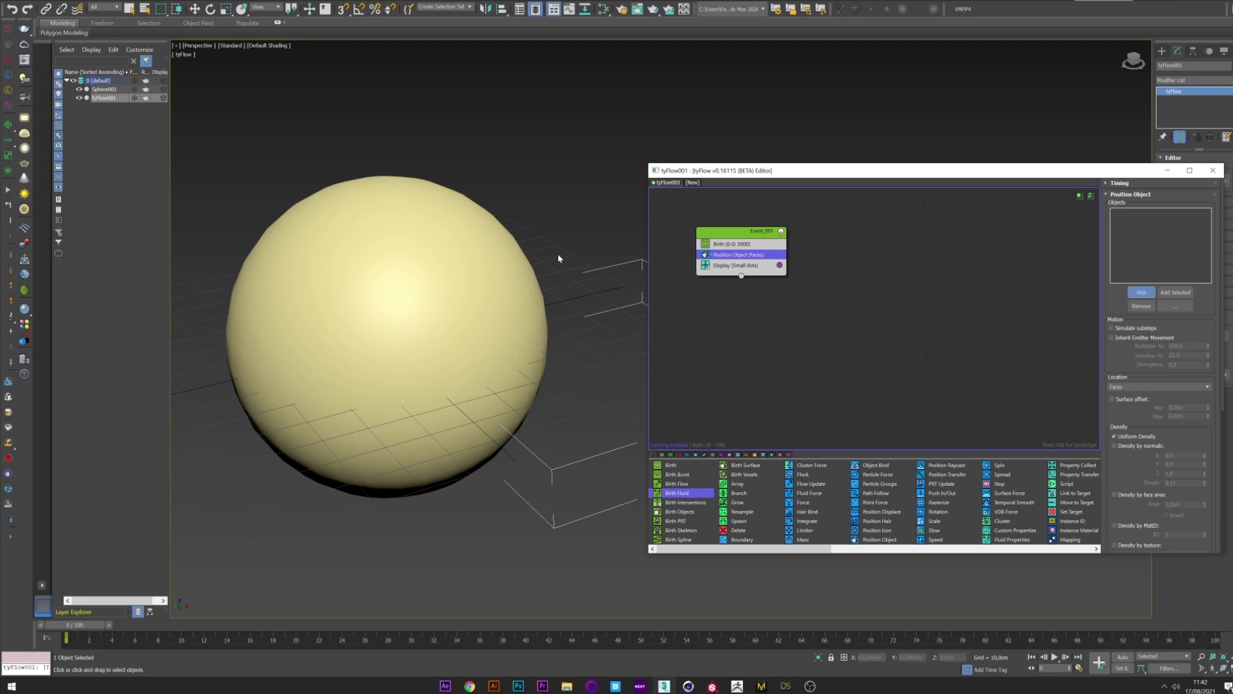
{"action": "left_click", "coordinate": [463, 232]}
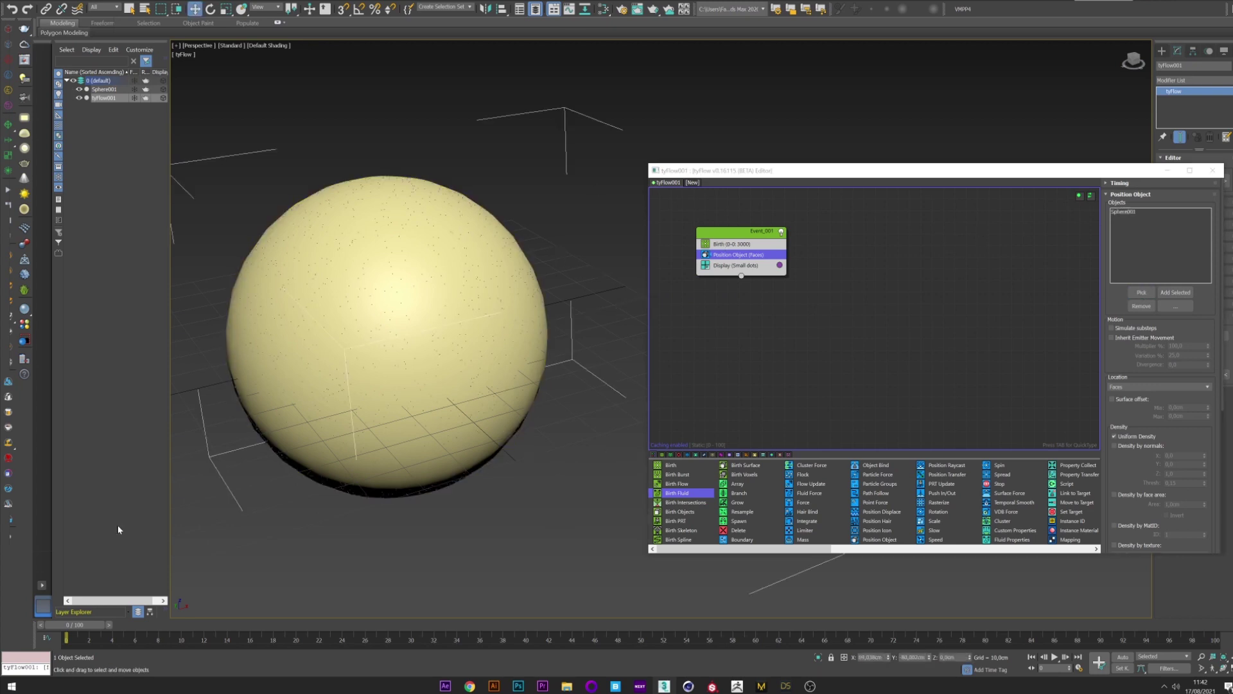
{"action": "left_click", "coordinate": [78, 90]}
{"action": "scroll", "coordinate": [517, 292], "scroll_direction": "up", "scroll_amount": 5}
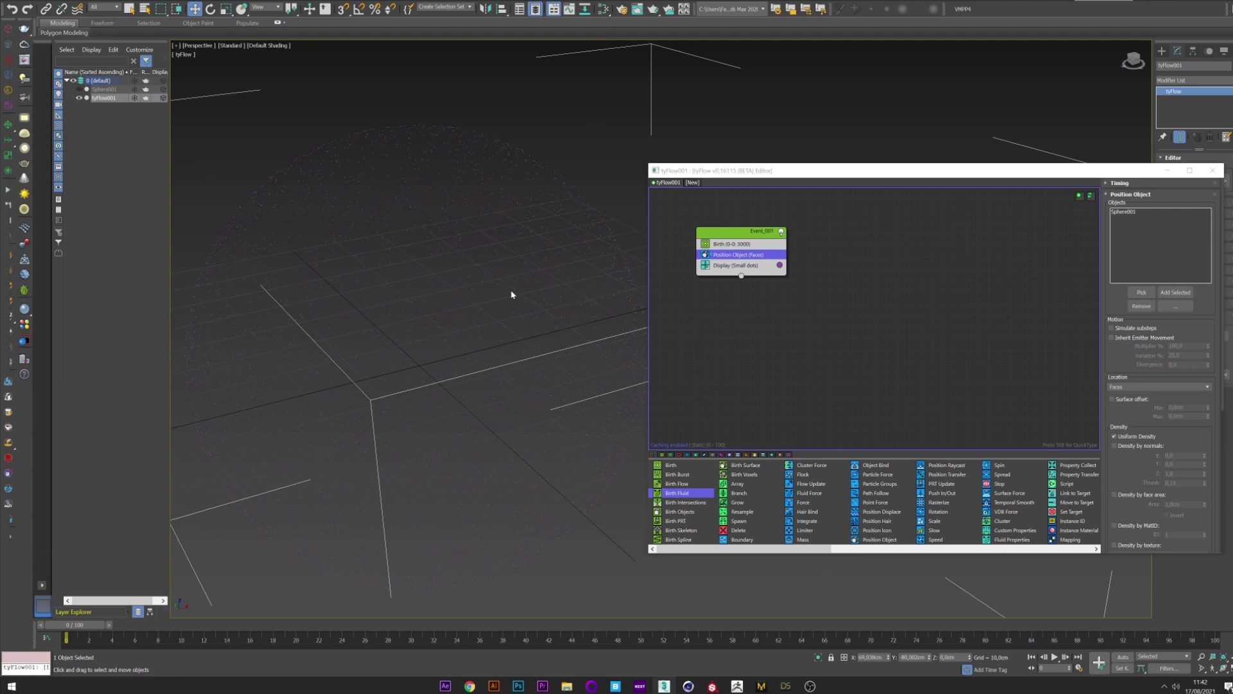
Add a Shape operator using the 3D Sphere (LowRes) mesh, with scale enabled at 40% variation.
{"action": "key", "text": "Tab"}
{"action": "type", "text": "sha"}
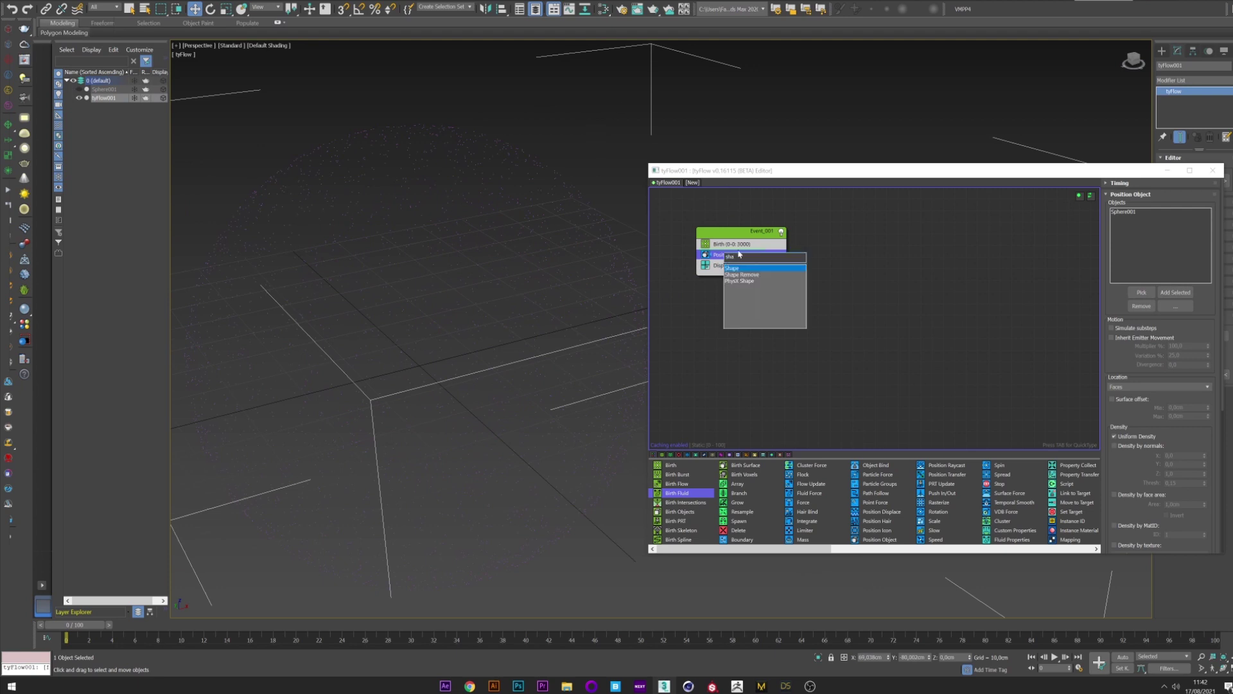
{"action": "key", "text": "Return"}
{"action": "scroll", "coordinate": [1230, 334], "scroll_direction": "down", "scroll_amount": 5}
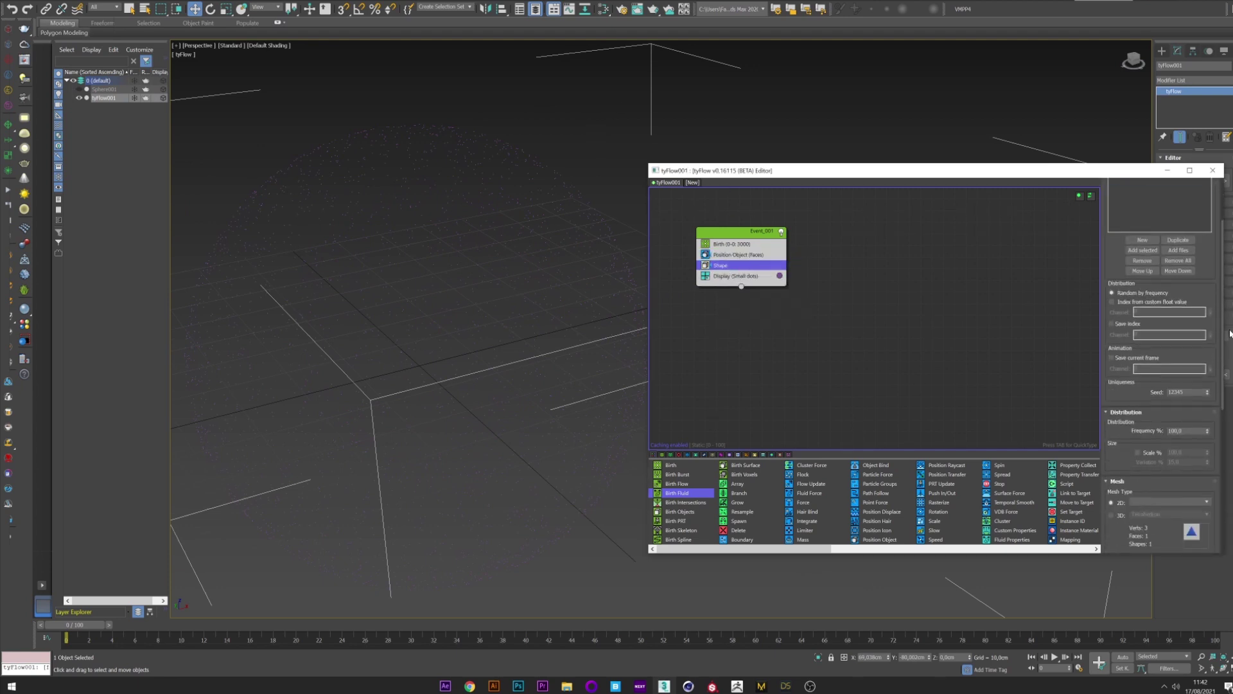
{"action": "scroll", "coordinate": [1230, 333], "scroll_direction": "down", "scroll_amount": 3}
{"action": "left_click", "coordinate": [1112, 376]}
{"action": "left_click", "coordinate": [1169, 375]}
{"action": "left_click", "coordinate": [1147, 468]}
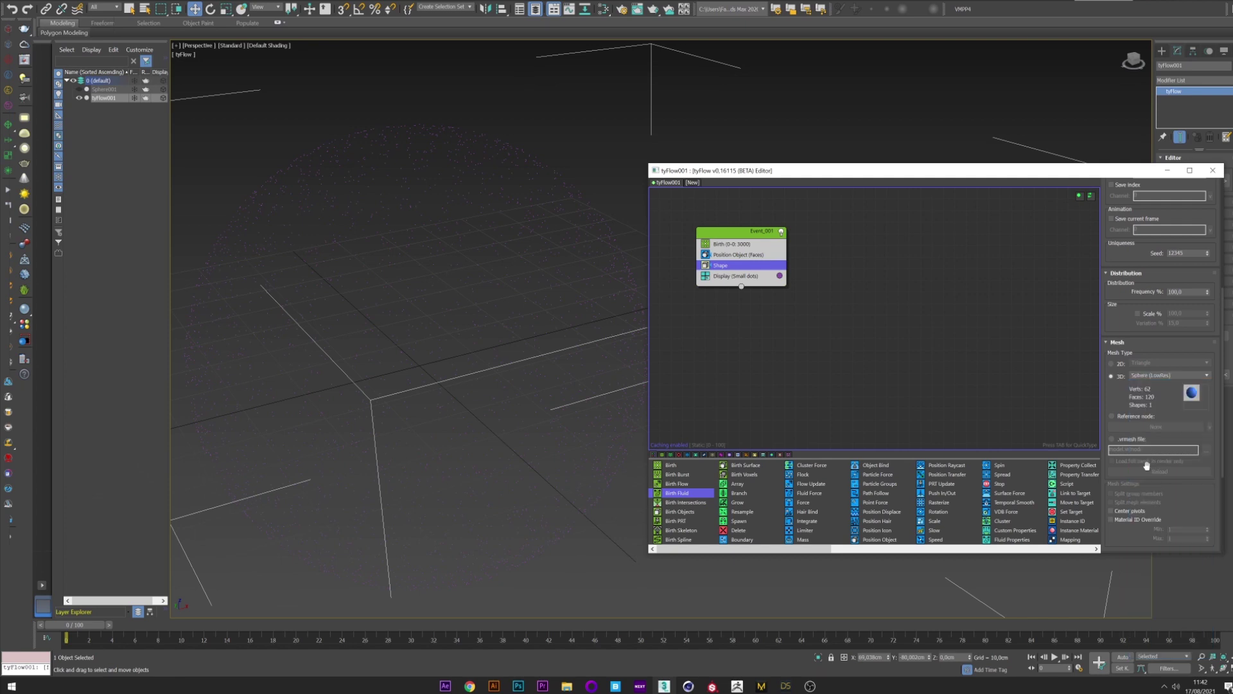
{"action": "left_click", "coordinate": [1147, 315]}
{"action": "double_click", "coordinate": [1177, 323]}
Set the event's Display operator type to Geometry.
{"action": "left_click", "coordinate": [750, 276]}
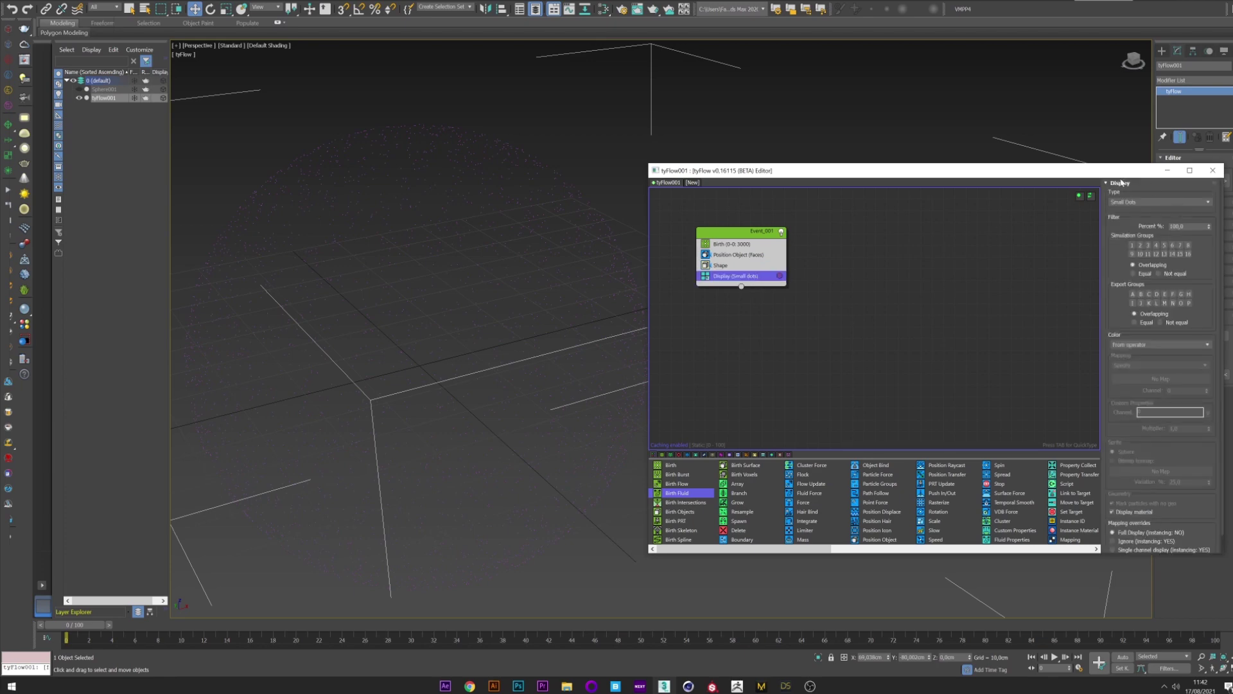
{"action": "left_click", "coordinate": [1125, 202]}
{"action": "left_click", "coordinate": [1123, 247]}
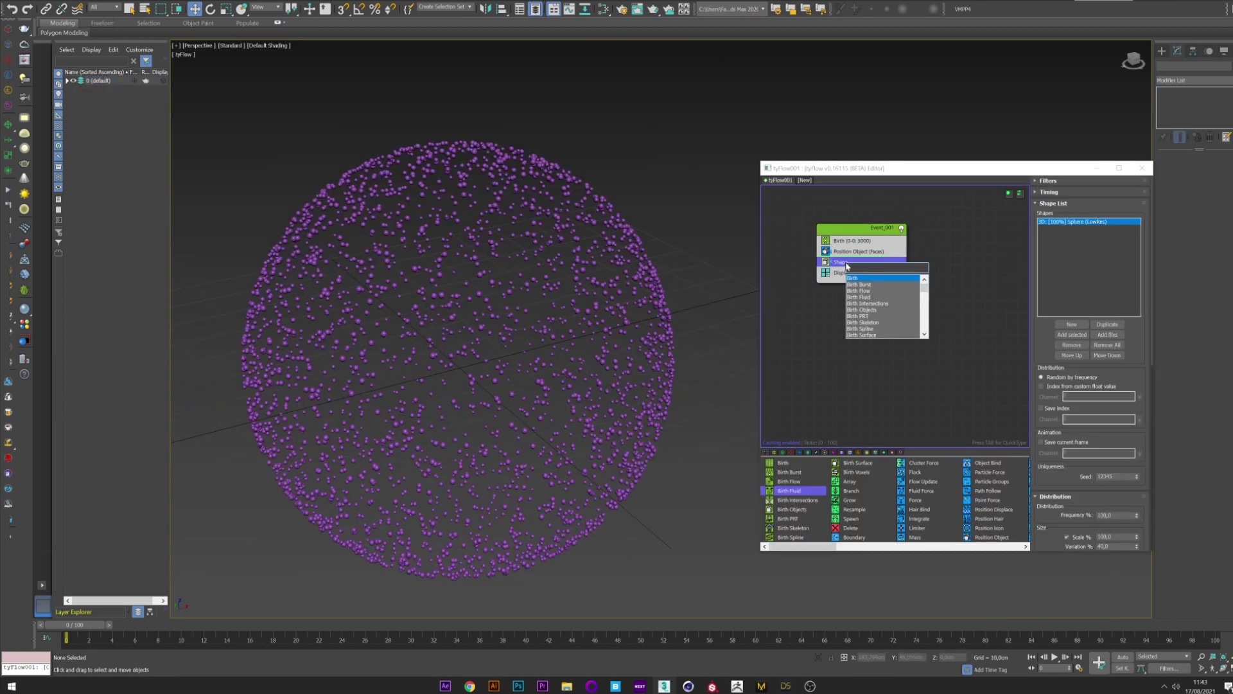
Add a Surface Force operator to the event and pick the hidden sphere as its surface object.
{"action": "type", "text": "urf"}
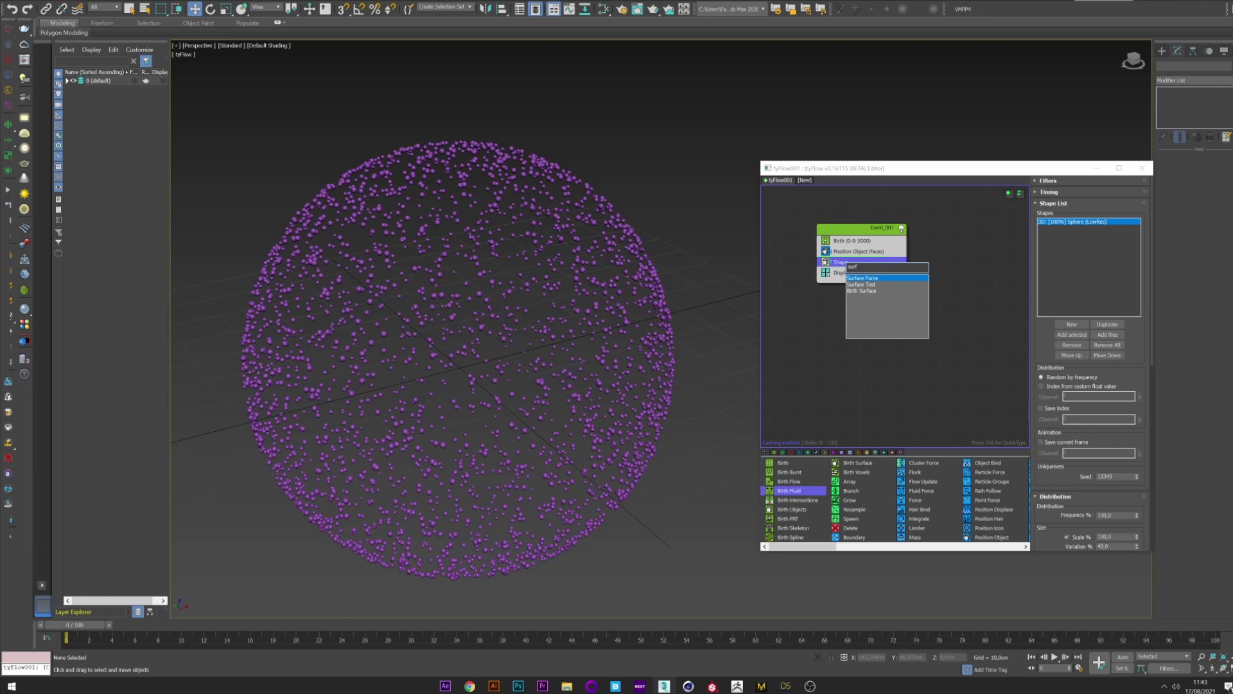
{"action": "key", "text": "Return"}
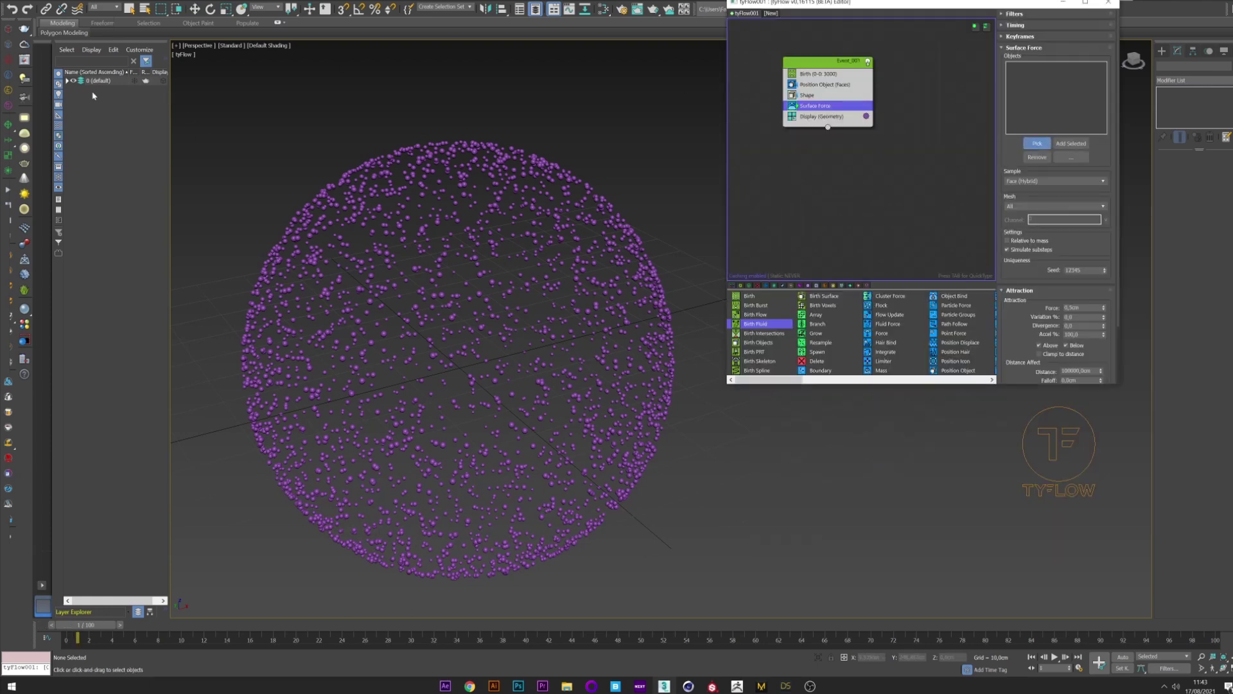
{"action": "left_click", "coordinate": [67, 80]}
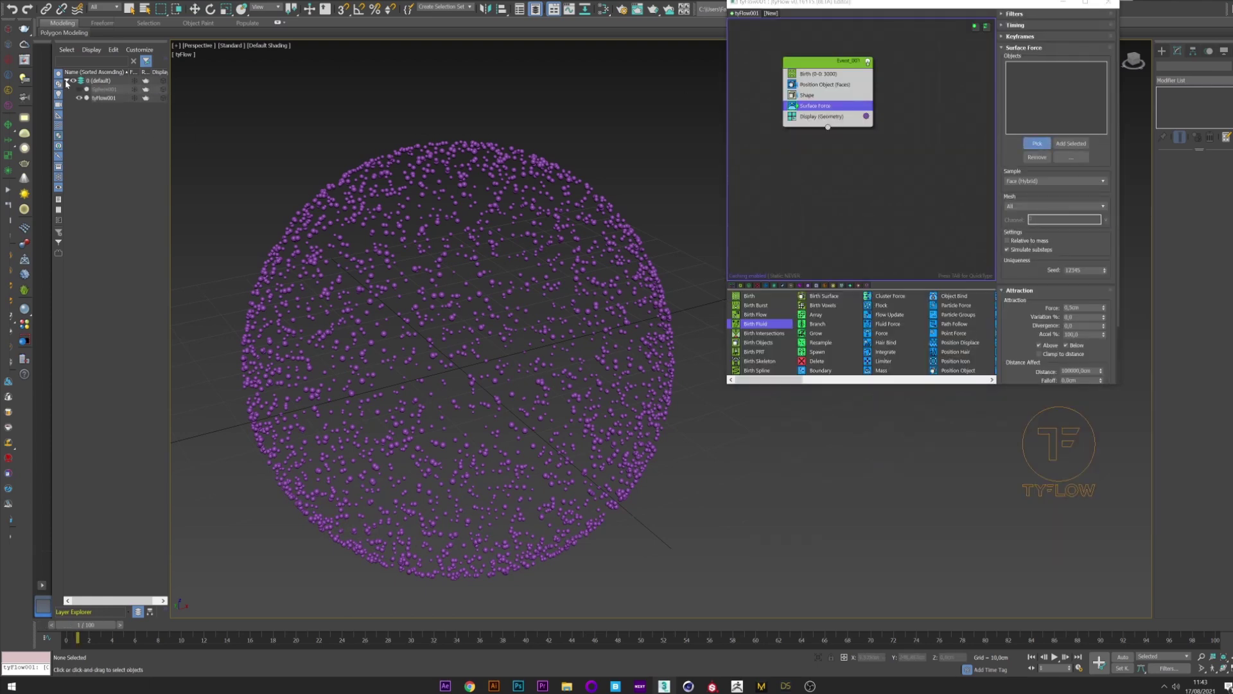
{"action": "left_click", "coordinate": [101, 89]}
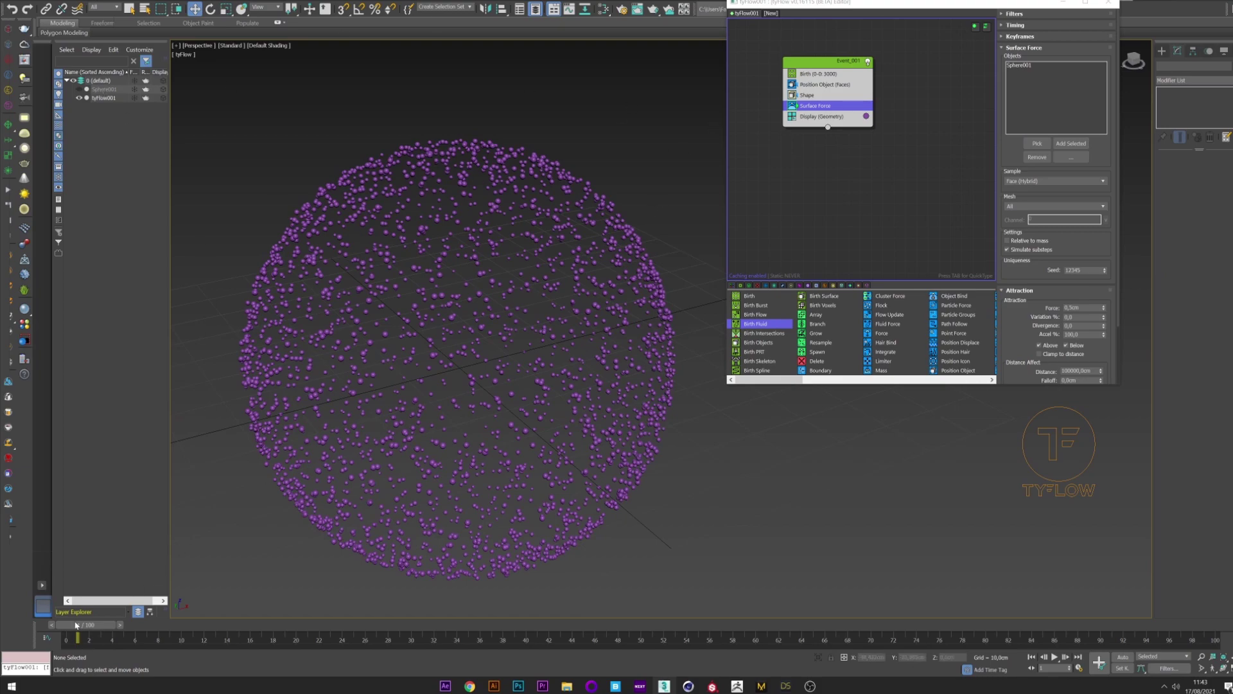
Move the timeline to frame 36, set the Surface Force attraction force to 0, and expose the operator's Texture settings.
{"action": "left_click_drag", "start_coordinate": [76, 625], "coordinate": [431, 559]}
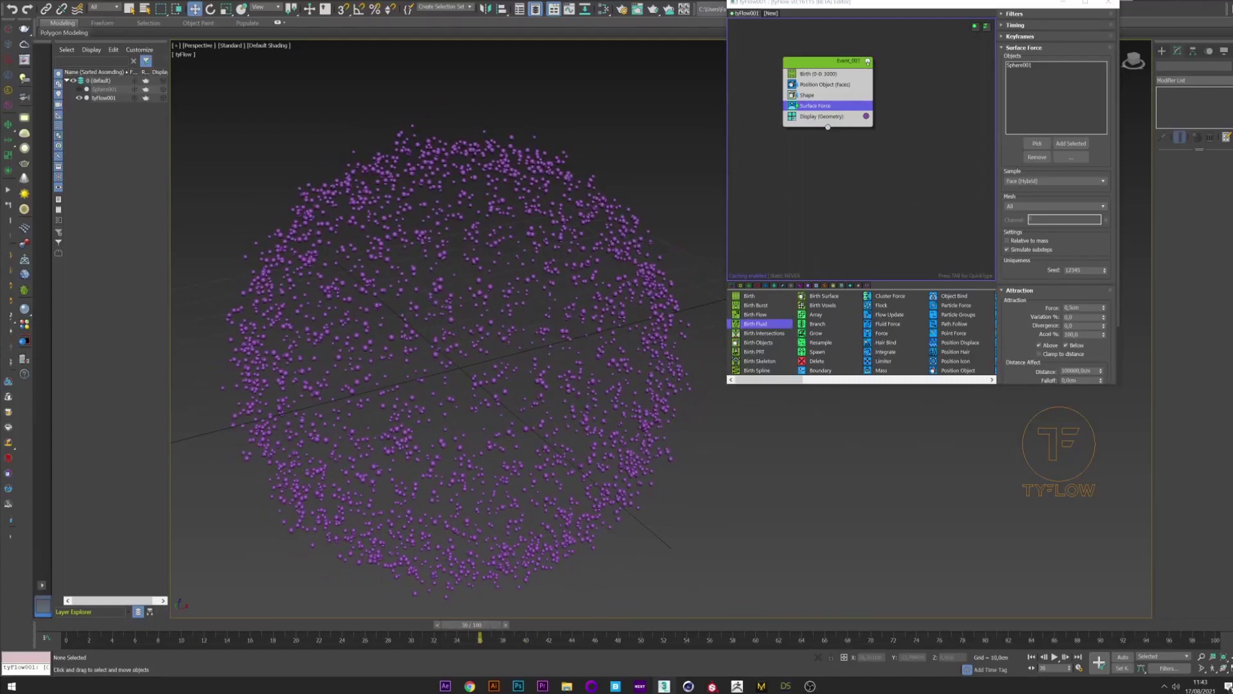
{"action": "double_click", "coordinate": [1076, 308]}
{"action": "type", "text": "0"}
{"action": "key", "text": "Return"}
{"action": "scroll", "coordinate": [1112, 257], "scroll_direction": "down", "scroll_amount": 2}
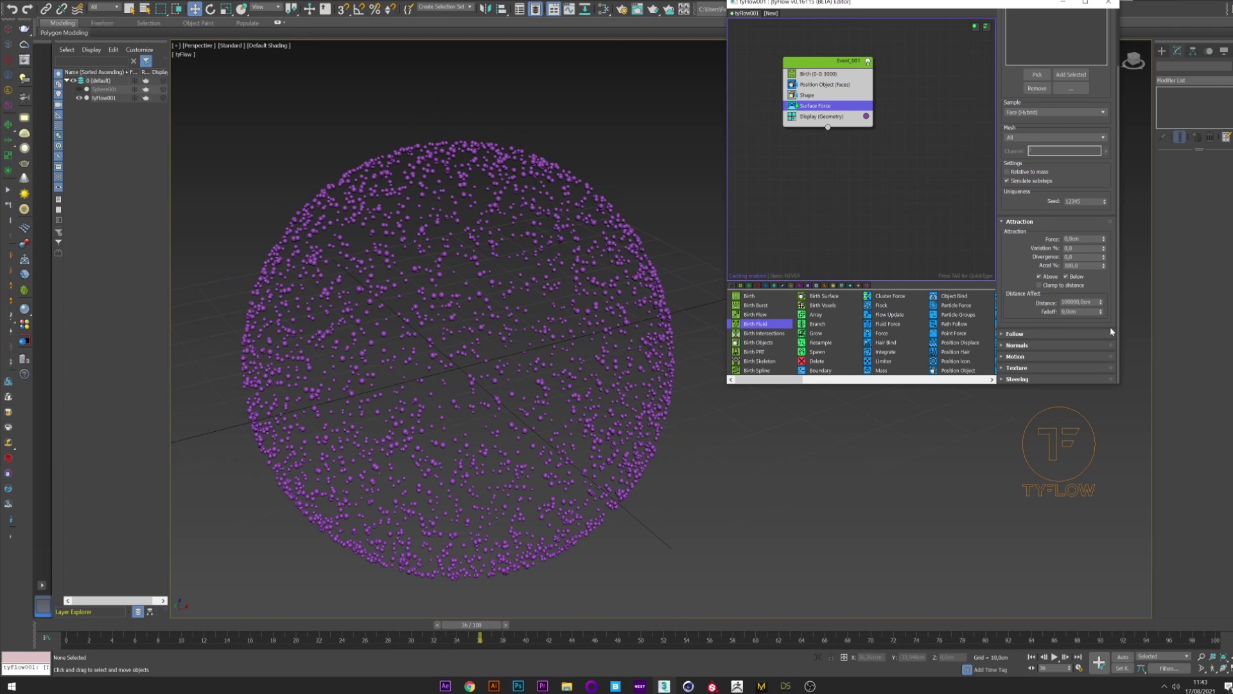
{"action": "left_click", "coordinate": [1028, 369]}
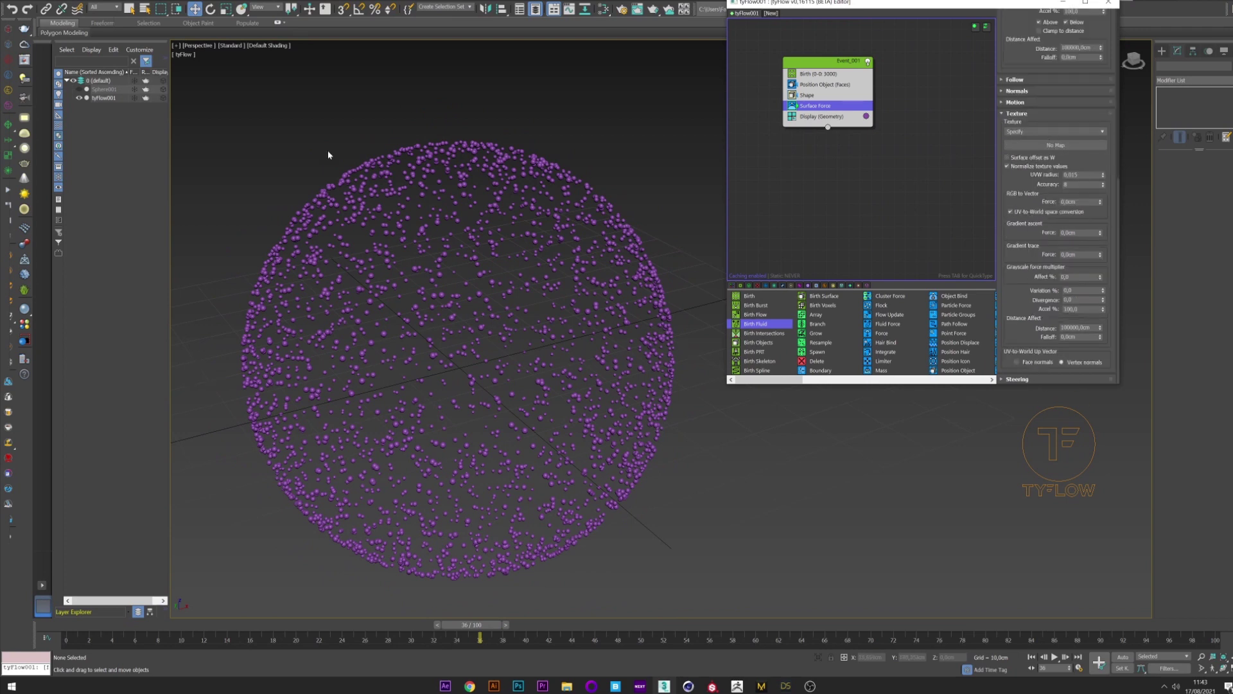
Open the Slate Material Editor and create a Noise map in its empty view.
{"action": "left_click", "coordinate": [604, 9]}
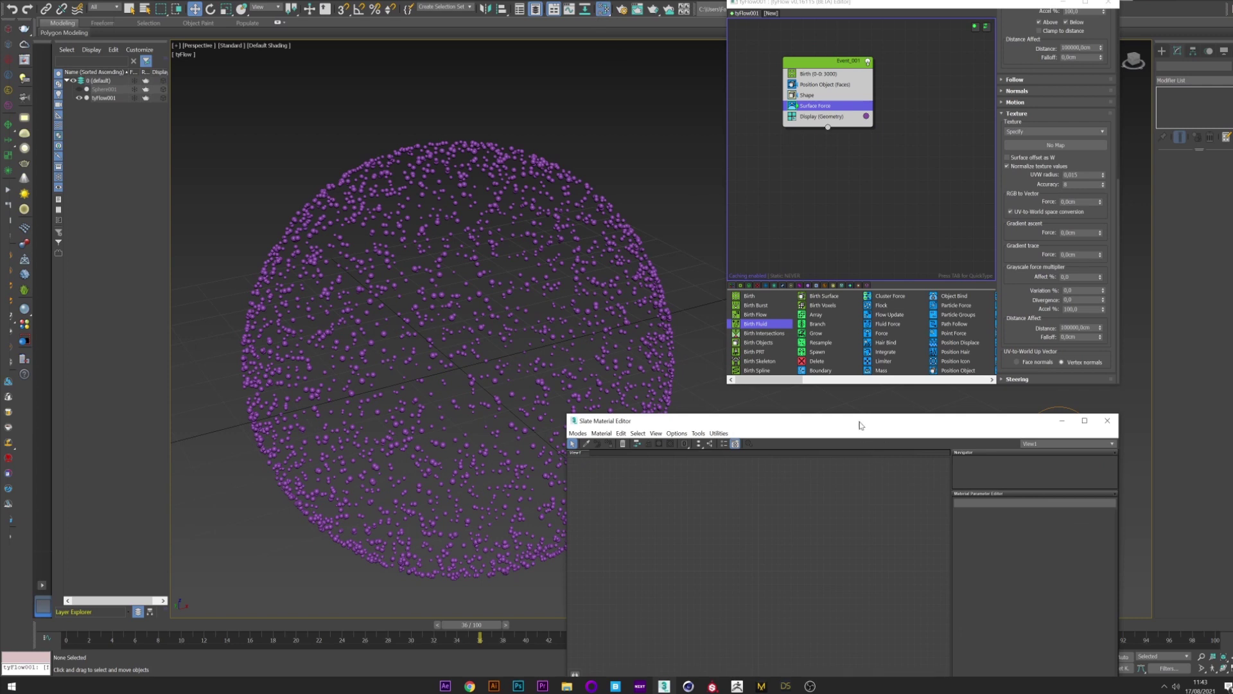
{"action": "left_click_drag", "start_coordinate": [861, 426], "coordinate": [909, 383]}
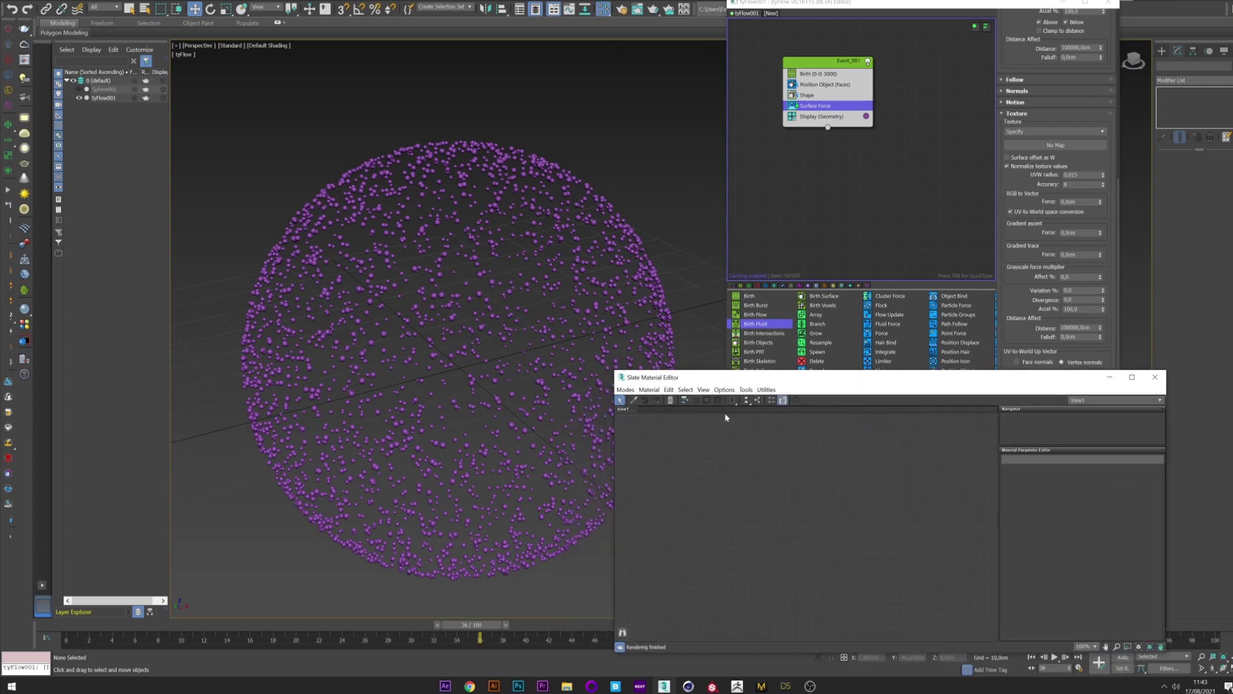
{"action": "right_click", "coordinate": [657, 460]}
{"action": "mouse_move", "coordinate": [678, 474]}
{"action": "mouse_move", "coordinate": [750, 478]}
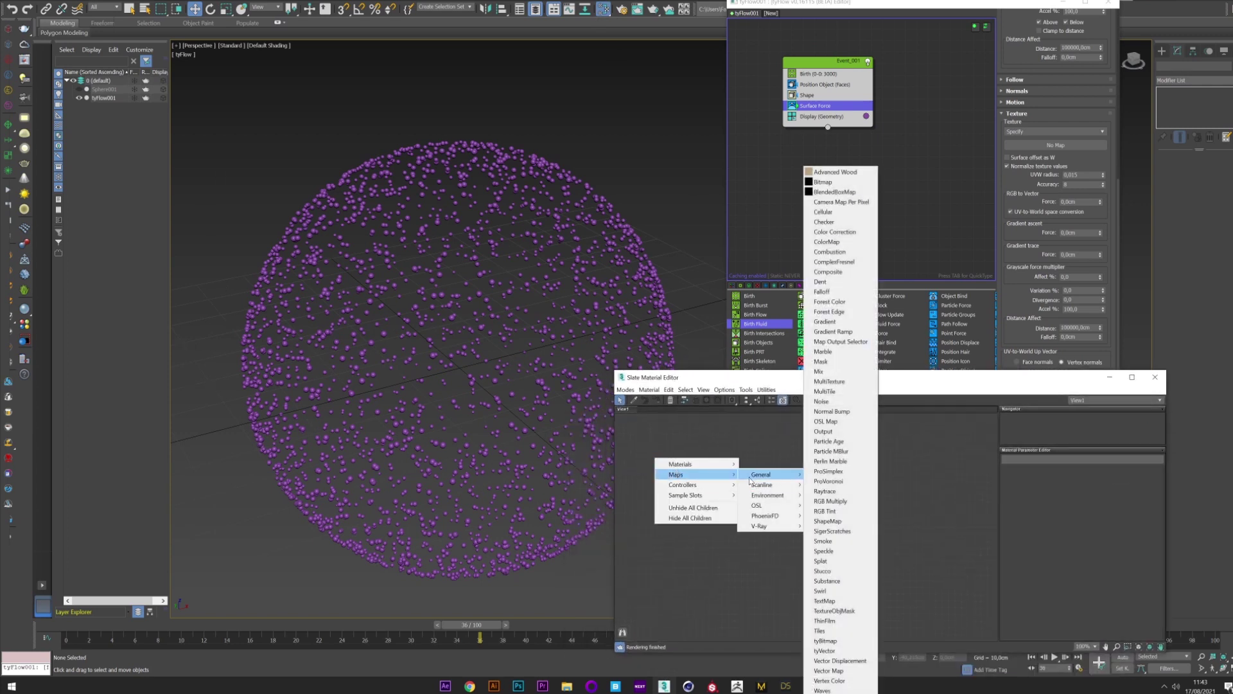
{"action": "left_click", "coordinate": [822, 400]}
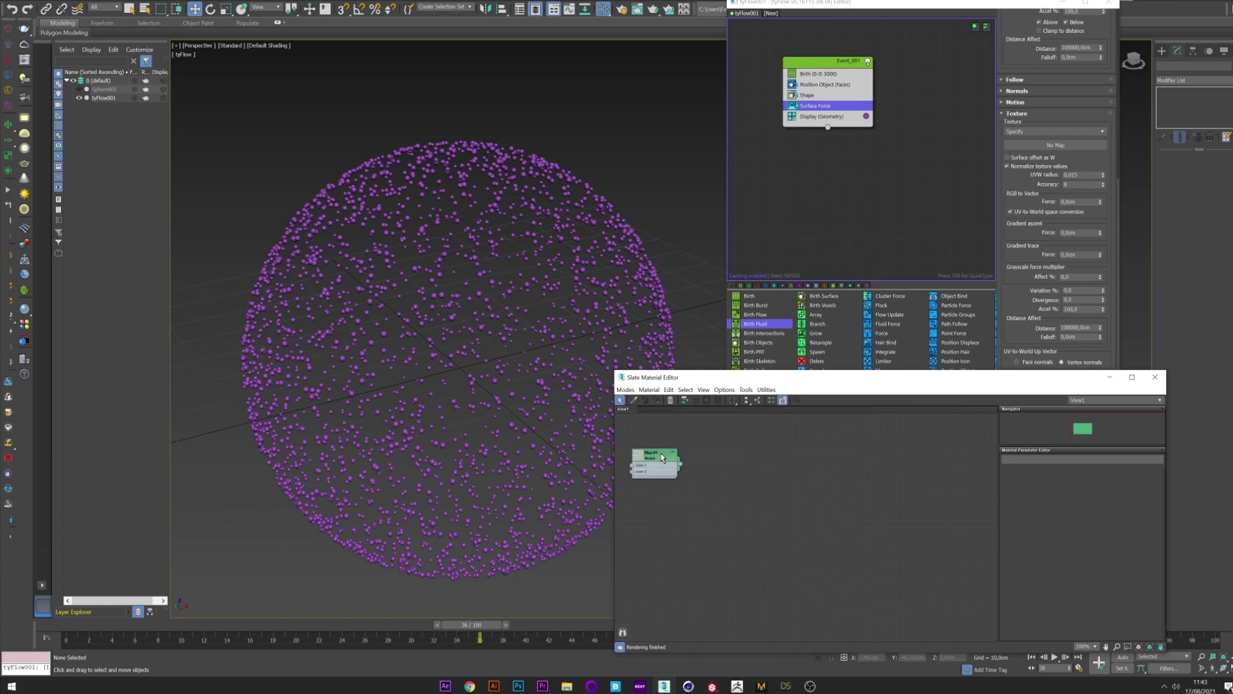
Set the Noise map's coordinate source to Explicit Map Channel, enlarge its preview, and set its size to 0,2.
{"action": "double_click", "coordinate": [659, 455]}
{"action": "left_click", "coordinate": [1059, 489]}
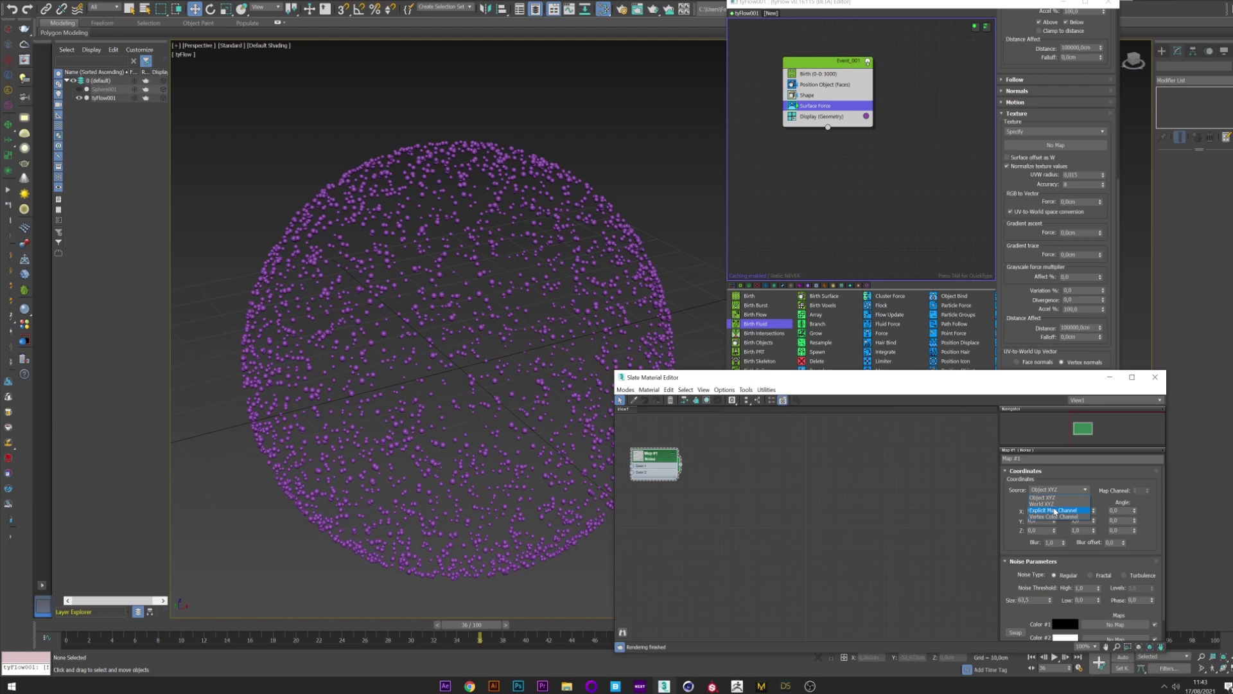
{"action": "left_click", "coordinate": [1056, 511]}
{"action": "double_click", "coordinate": [640, 456]}
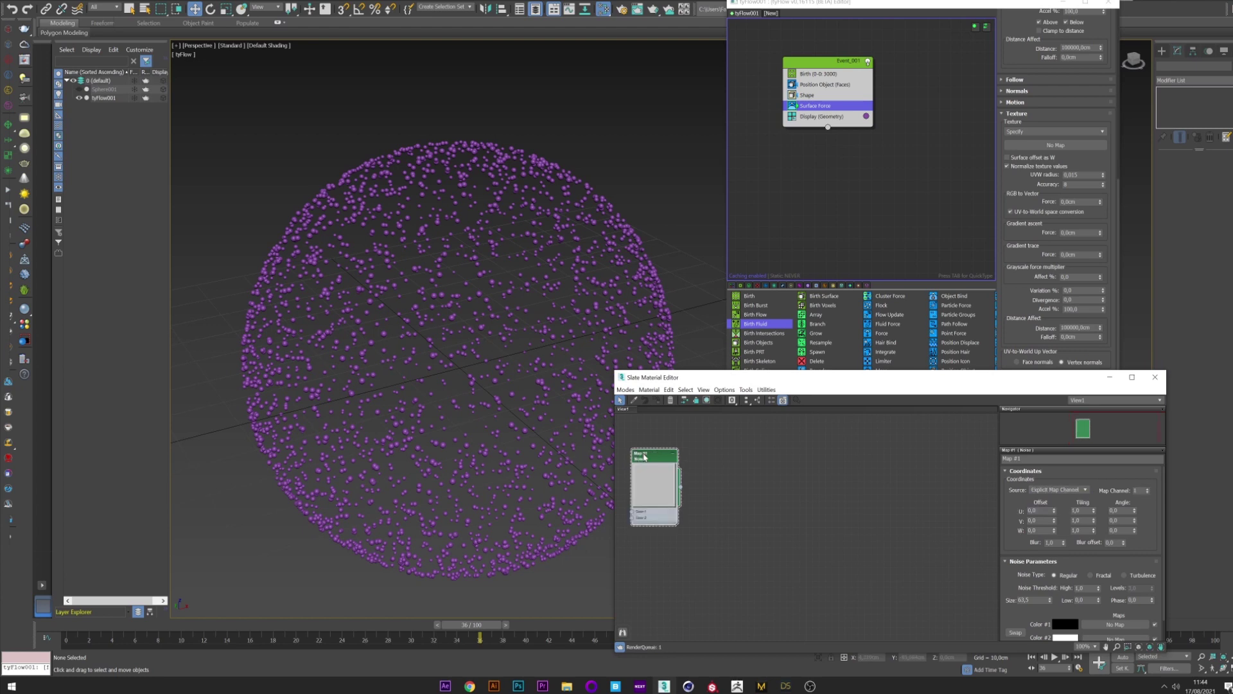
{"action": "left_click", "coordinate": [1035, 600]}
{"action": "type", "text": "0,2"}
{"action": "key", "text": "Return"}
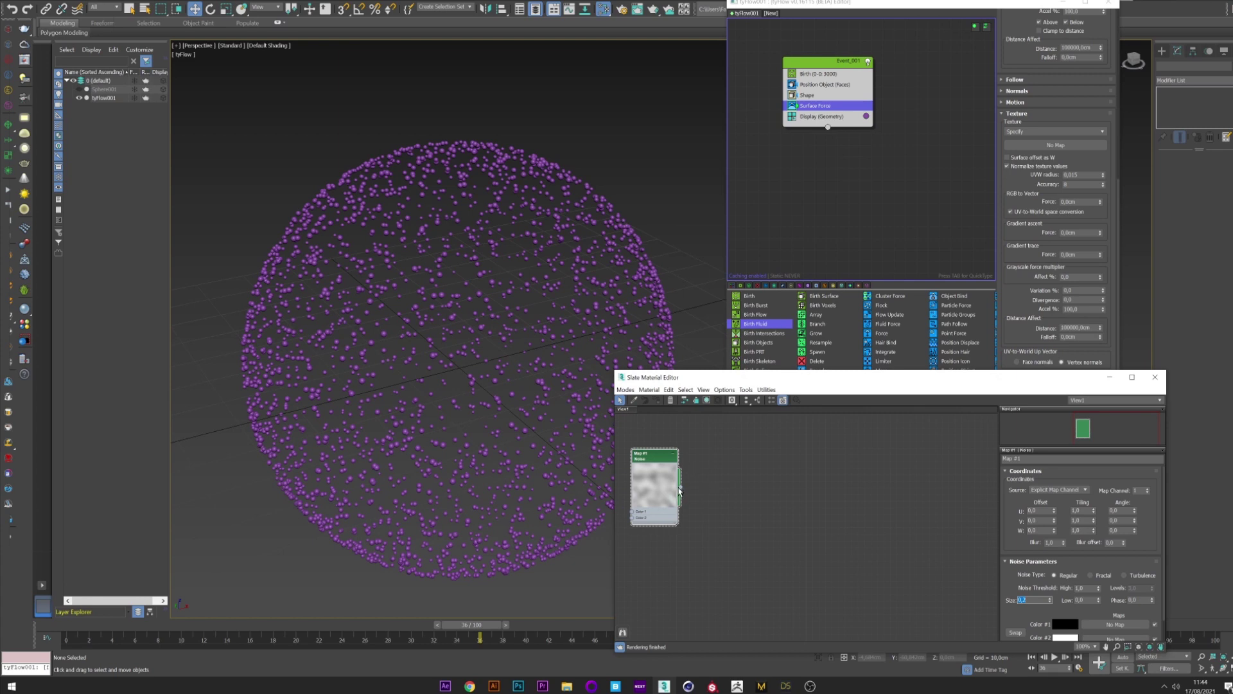
Assign the Noise map as an instance to the Surface Force texture slot and set the UVW radius to 0,01.
{"action": "left_click_drag", "start_coordinate": [680, 491], "coordinate": [1052, 145]}
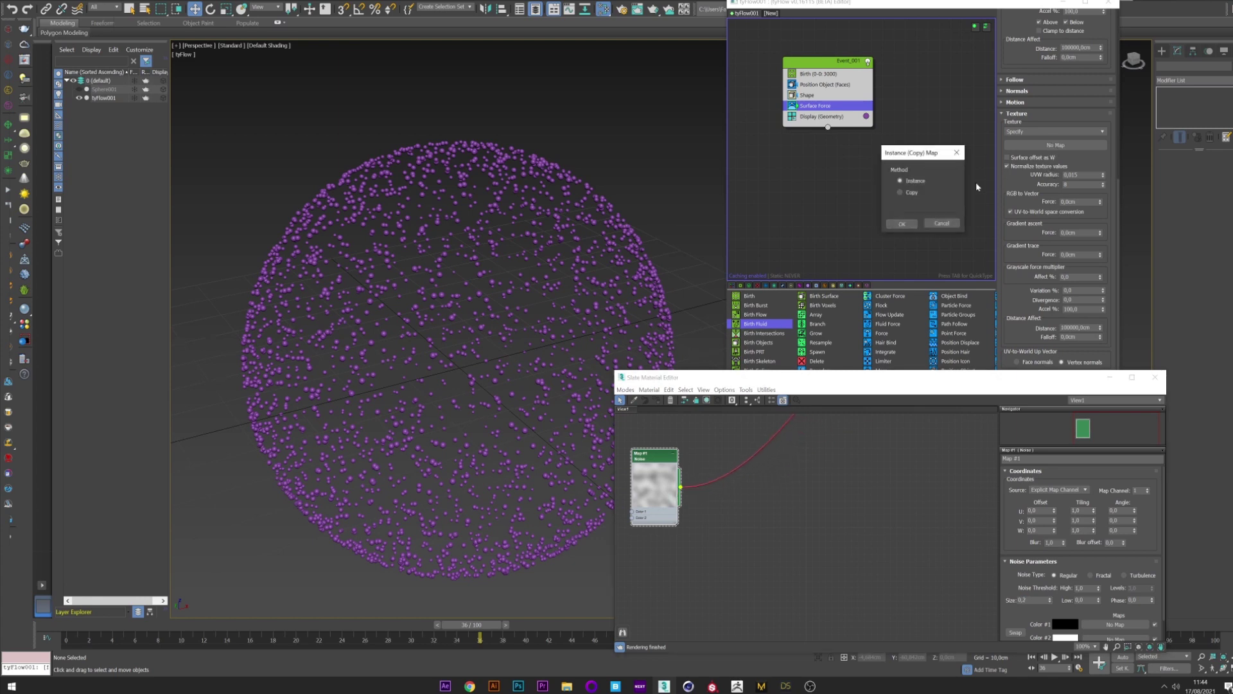
{"action": "left_click", "coordinate": [902, 223]}
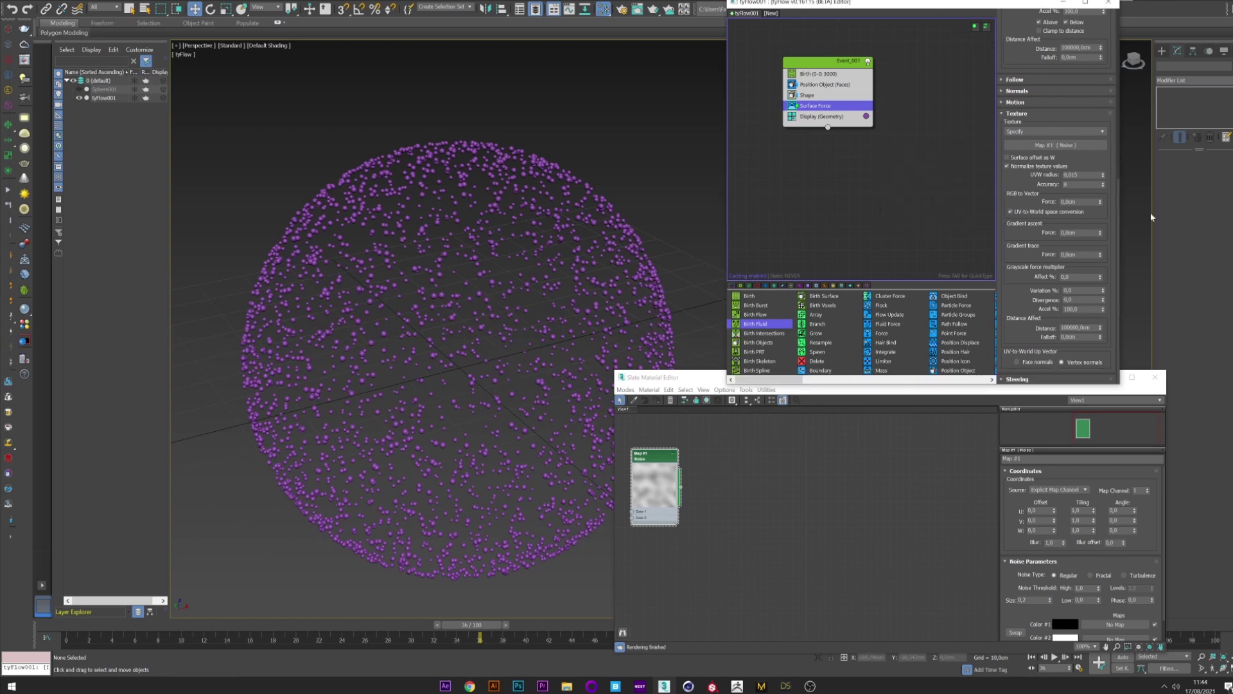
{"action": "double_click", "coordinate": [1073, 174]}
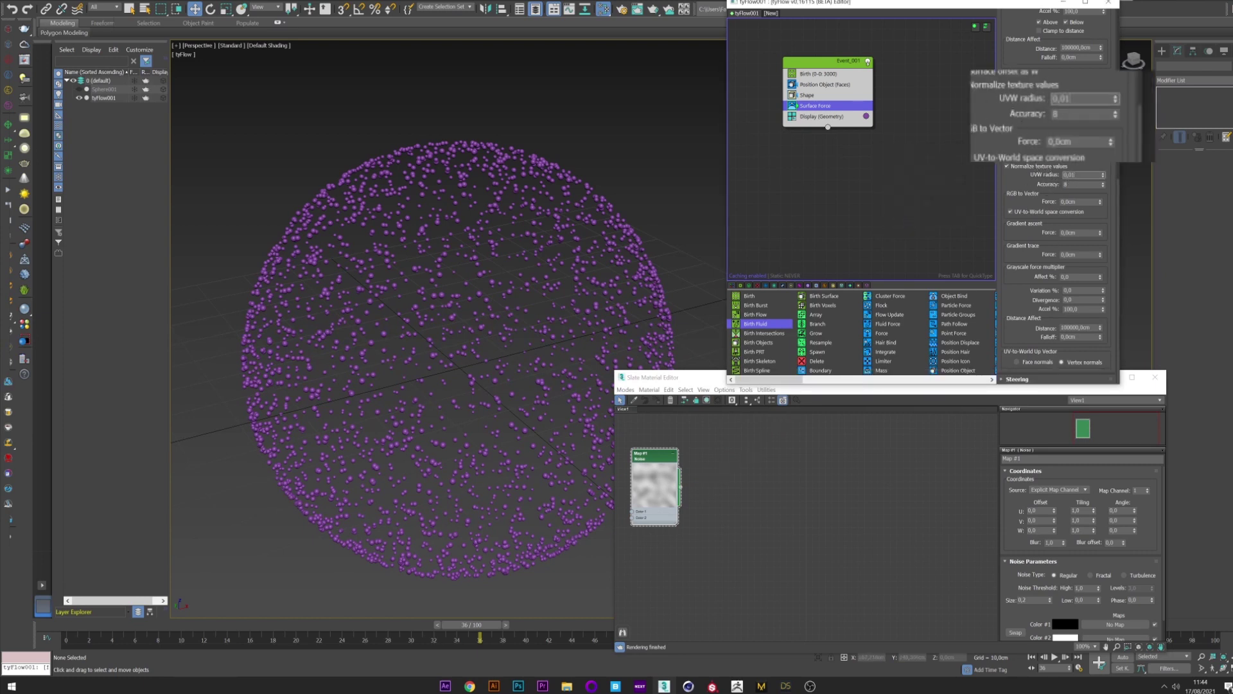
Set the Surface Force texture's UVW radius to 0,001 and accuracy to 64, and move the timeline to frame 13.
{"action": "type", "text": "0,001"}
{"action": "key", "text": "Tab"}
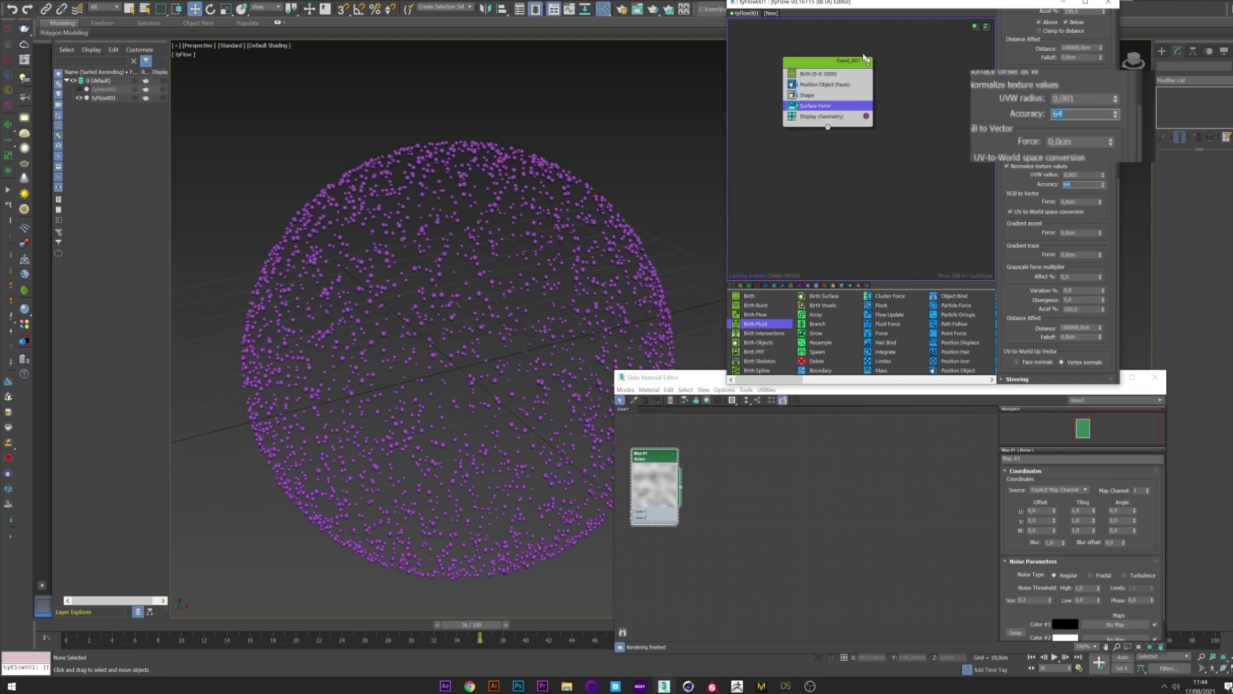
{"action": "left_click_drag", "start_coordinate": [449, 624], "coordinate": [217, 622]}
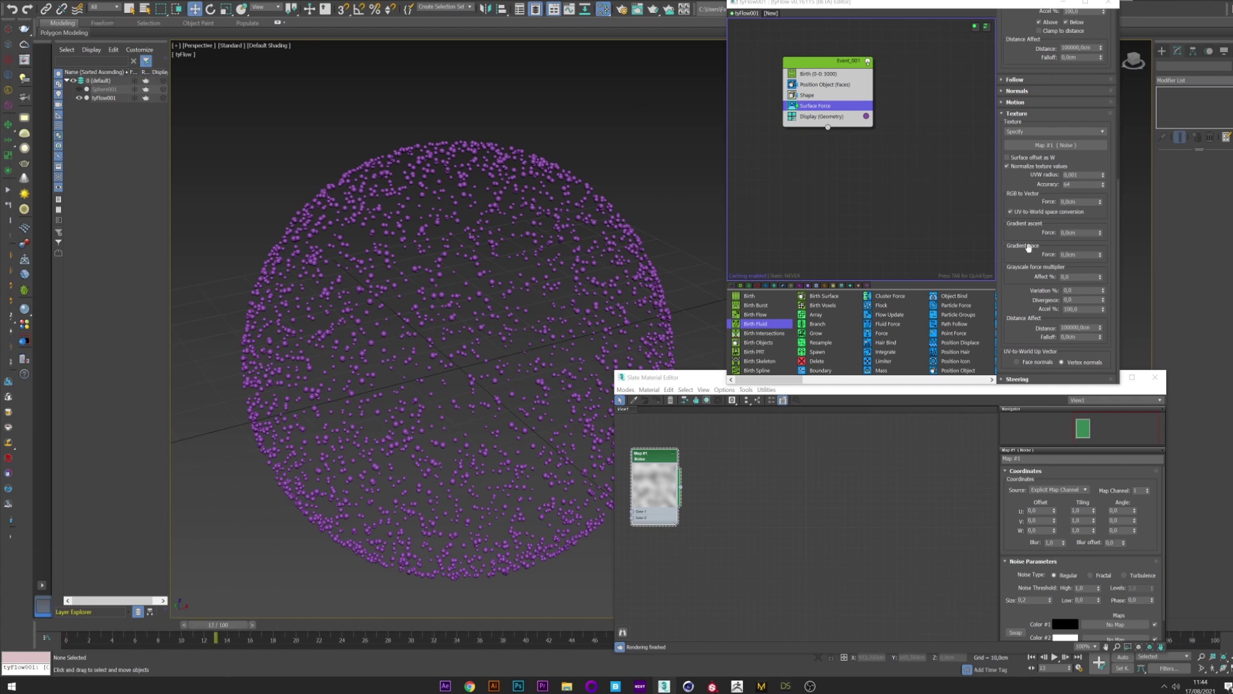
Set the Surface Force gradient trace force to 0,25 cm and return the timeline to frame 0.
{"action": "left_click", "coordinate": [1080, 255]}
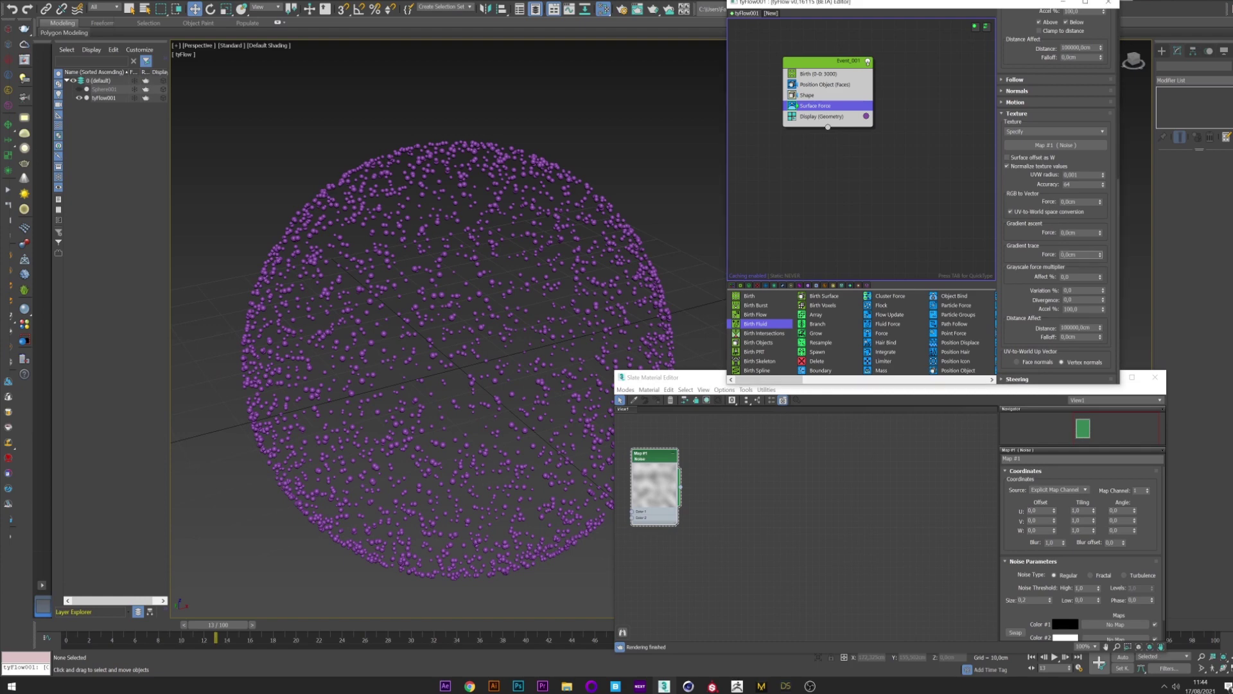
{"action": "key", "text": "Return"}
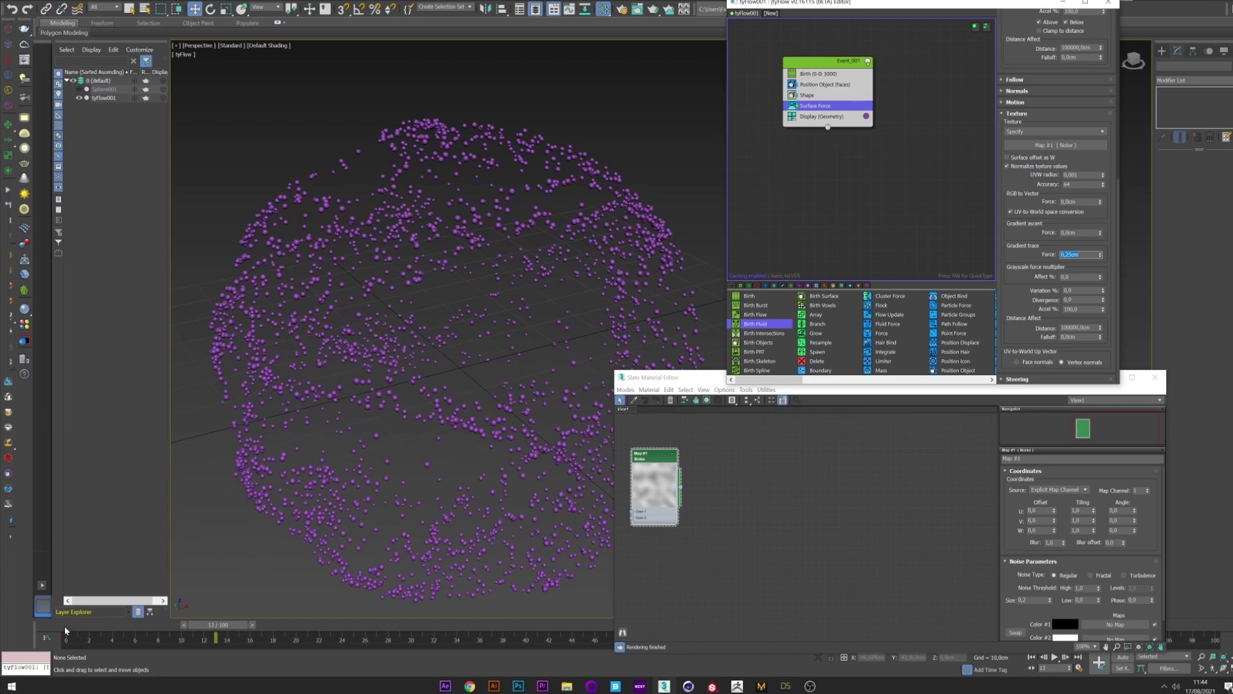
{"action": "mouse_move", "coordinate": [66, 627]}
{"action": "left_mouse_down"}
{"action": "mouse_move", "coordinate": [390, 620]}
{"action": "mouse_move", "coordinate": [480, 602]}
{"action": "mouse_move", "coordinate": [67, 617]}
{"action": "left_mouse_up"}
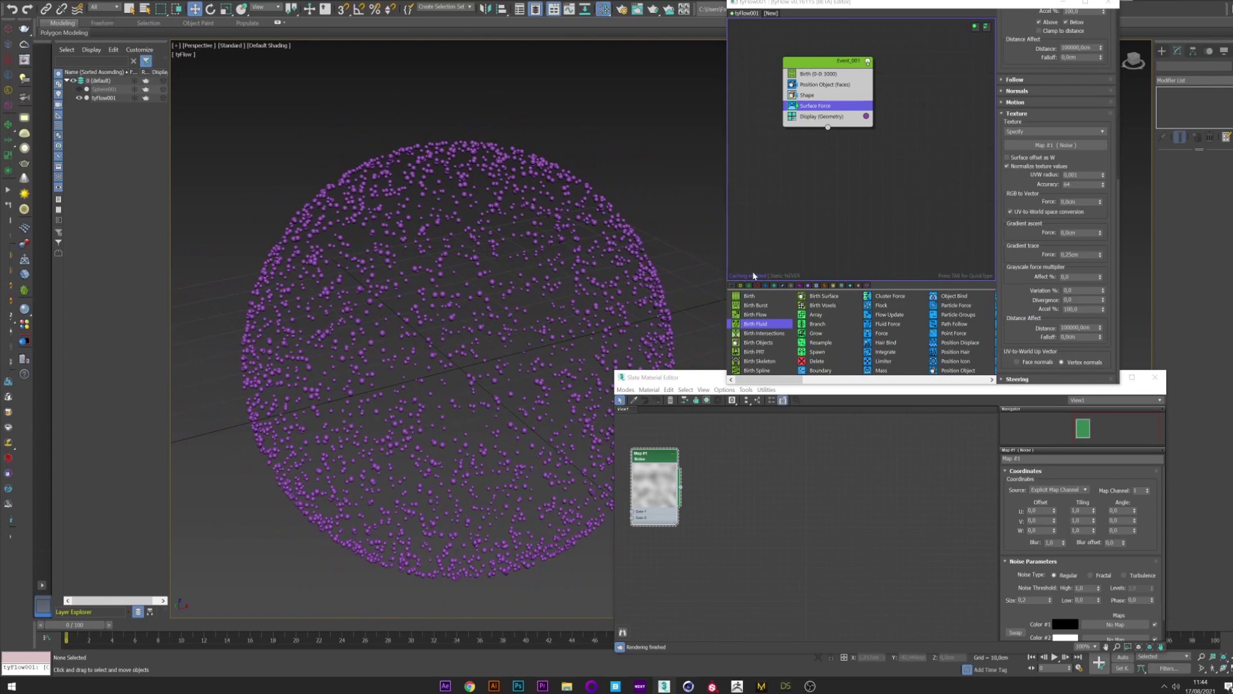
Add an Object Bind operator below Surface Force in the event and assign Sphere001 as its bind object.
{"action": "key", "text": "Tab"}
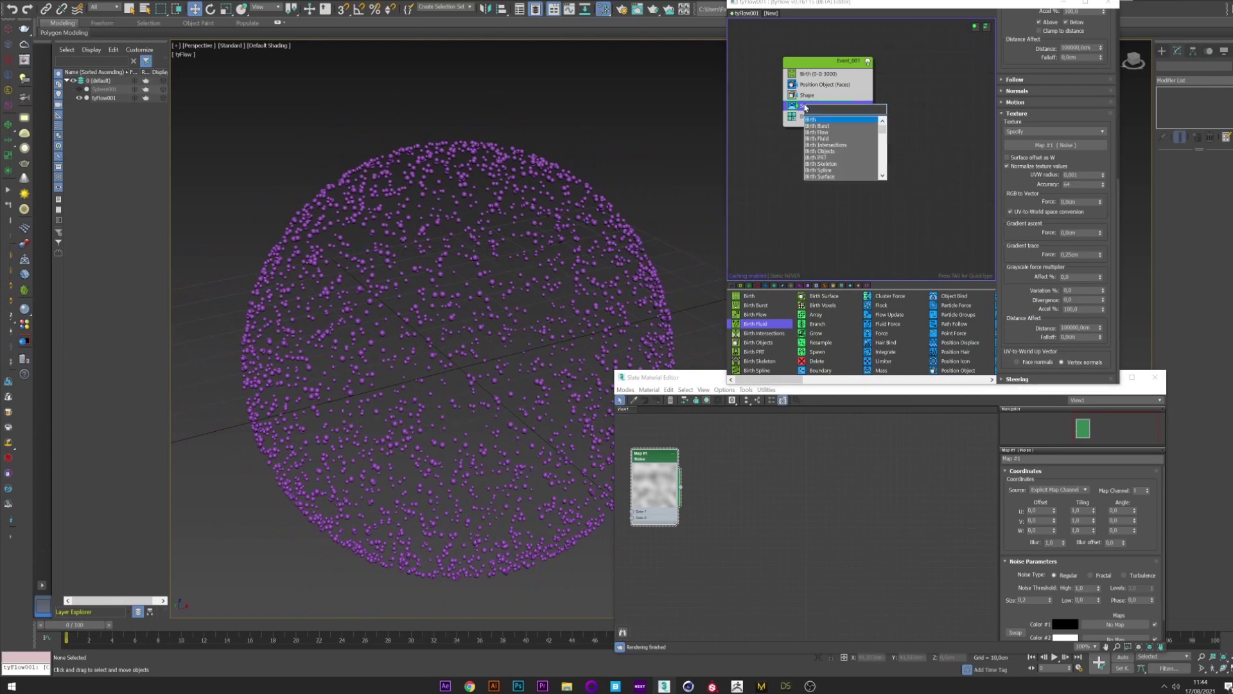
{"action": "type", "text": "obje"}
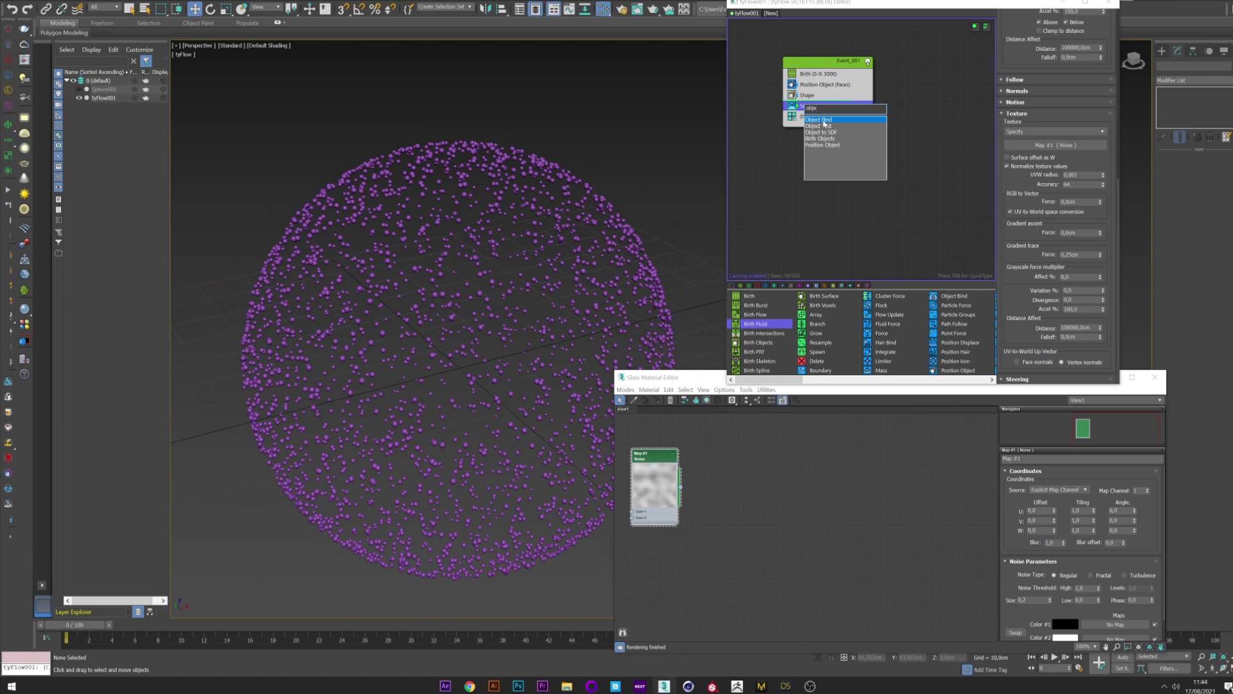
{"action": "left_click", "coordinate": [824, 120]}
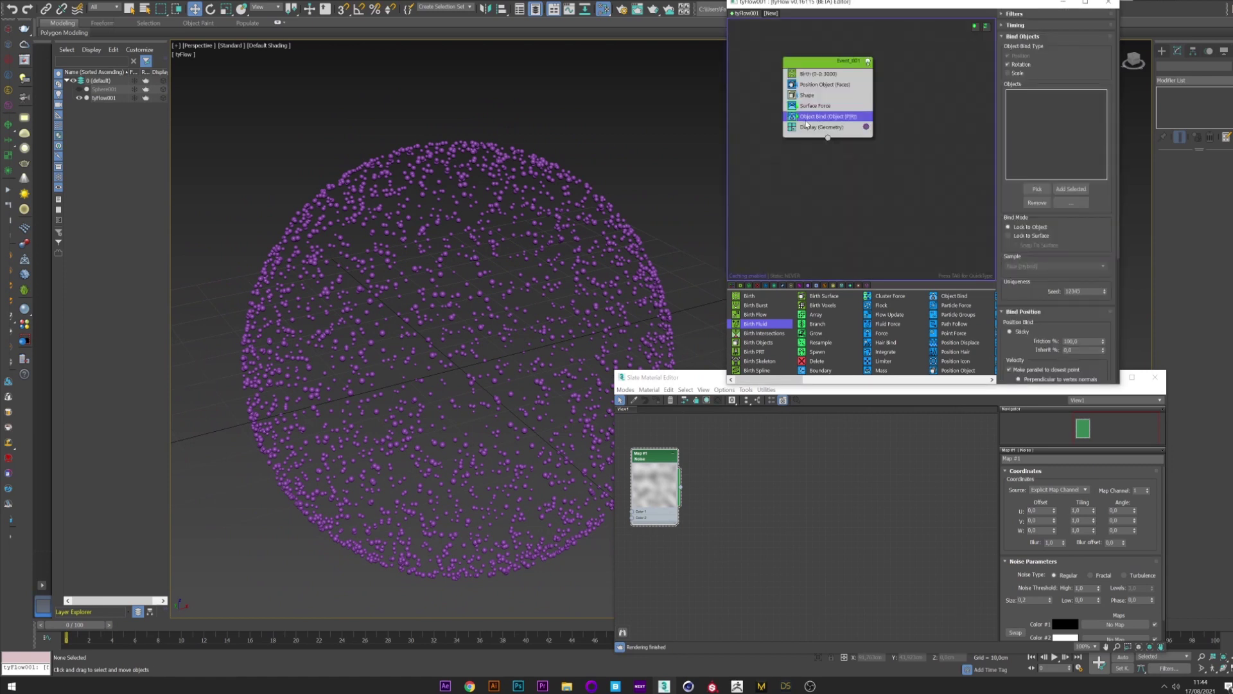
{"action": "left_click", "coordinate": [1034, 192]}
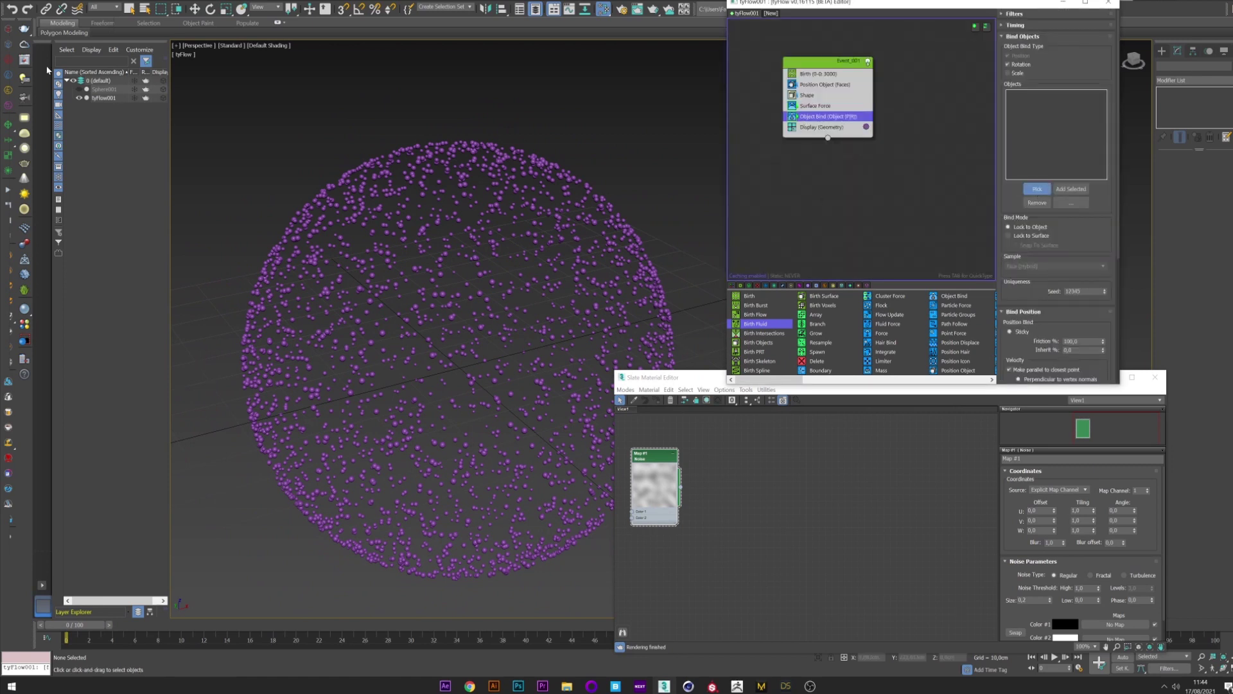
{"action": "left_click", "coordinate": [104, 88]}
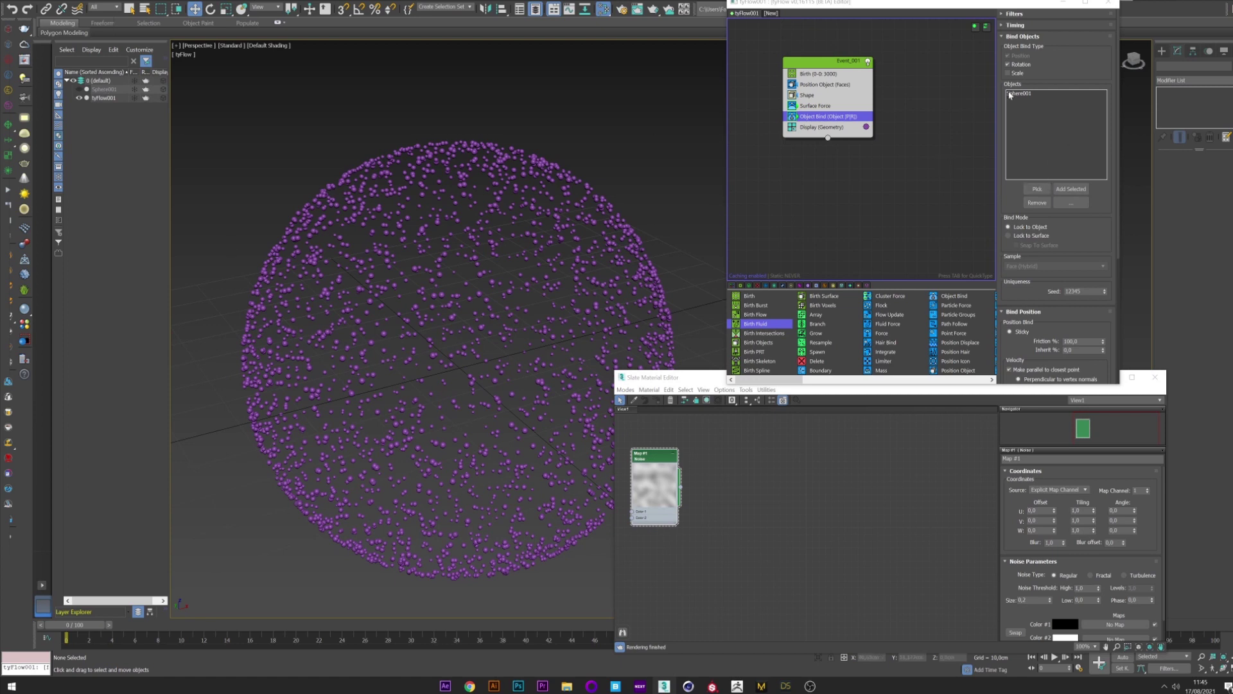
Set the Object Bind mode to Lock to Surface with 0 % position friction, and scrub the timeline to frame 7.
{"action": "left_click", "coordinate": [1026, 236]}
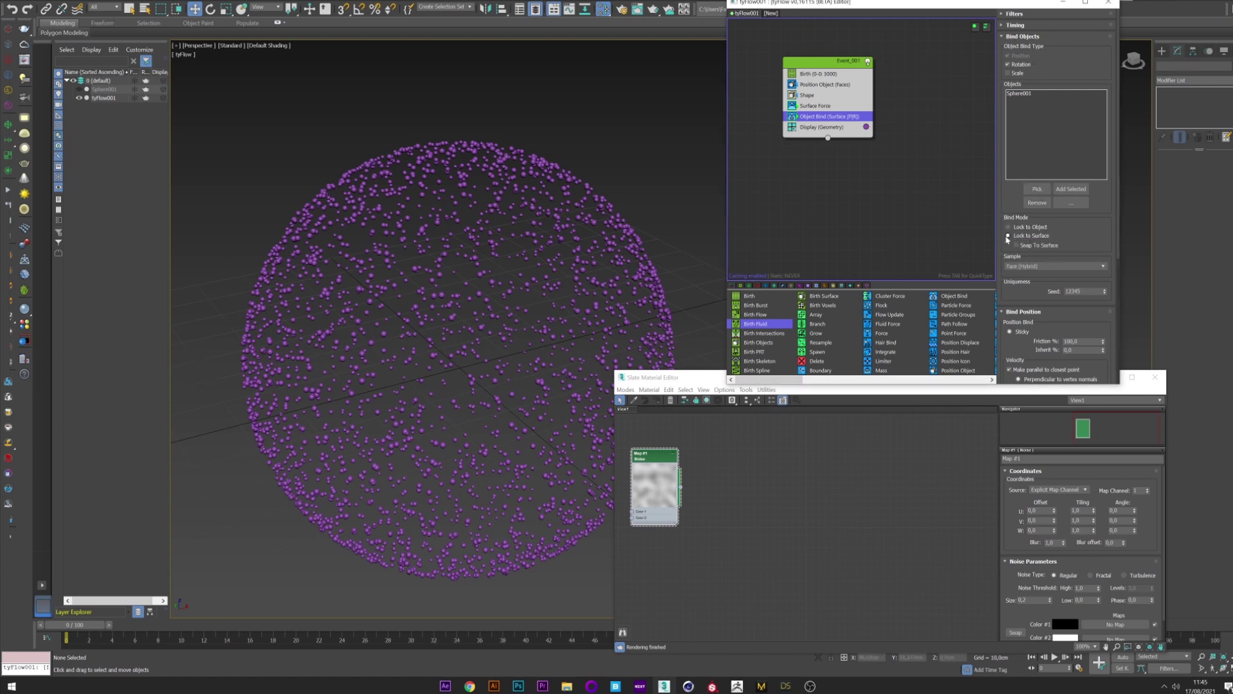
{"action": "double_click", "coordinate": [1074, 342]}
{"action": "key", "text": "Return"}
{"action": "left_click_drag", "start_coordinate": [92, 629], "coordinate": [155, 581]}
Insert a Slow operator above Object Bind, set its velocity to 40 %, and scrub through the particle motion.
{"action": "key", "text": "Tab"}
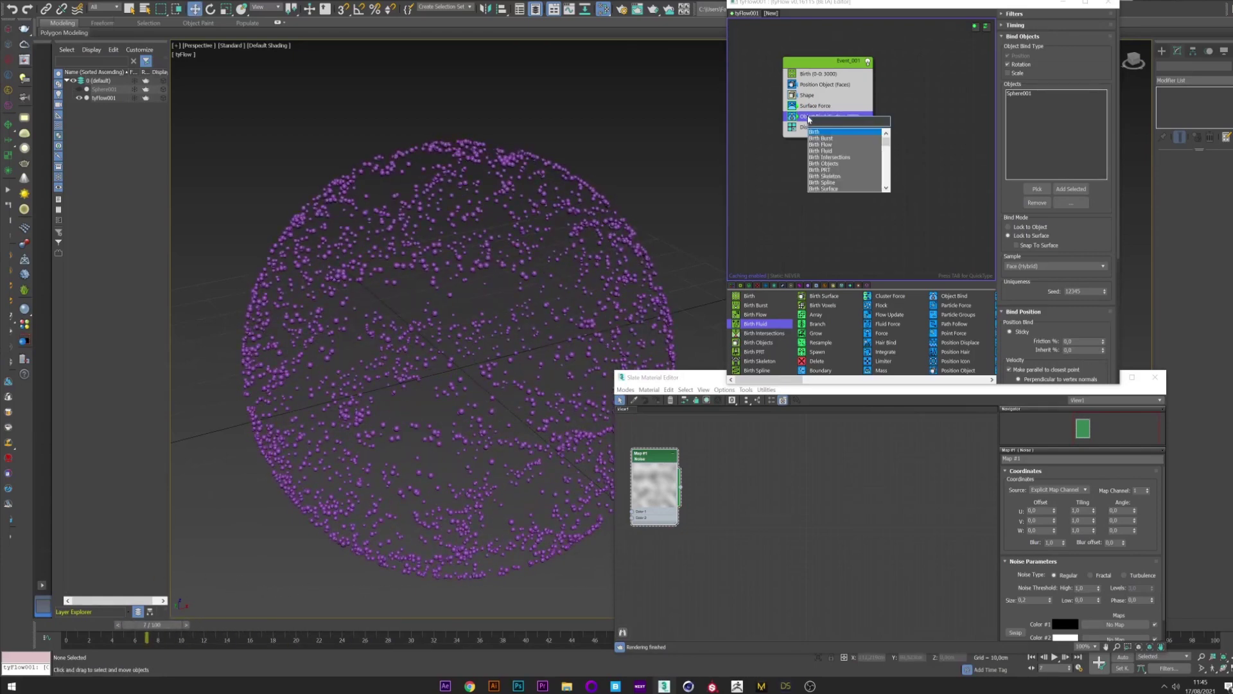
{"action": "type", "text": "slow"}
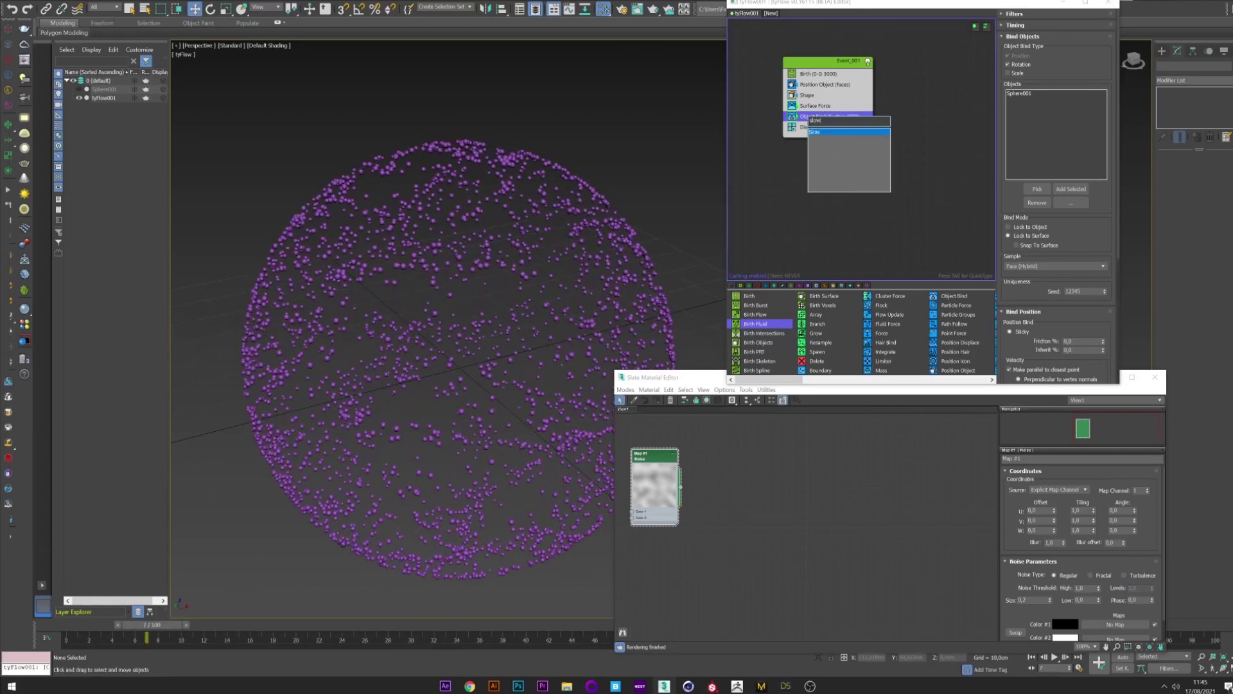
{"action": "left_click", "coordinate": [823, 133]}
{"action": "double_click", "coordinate": [1072, 67]}
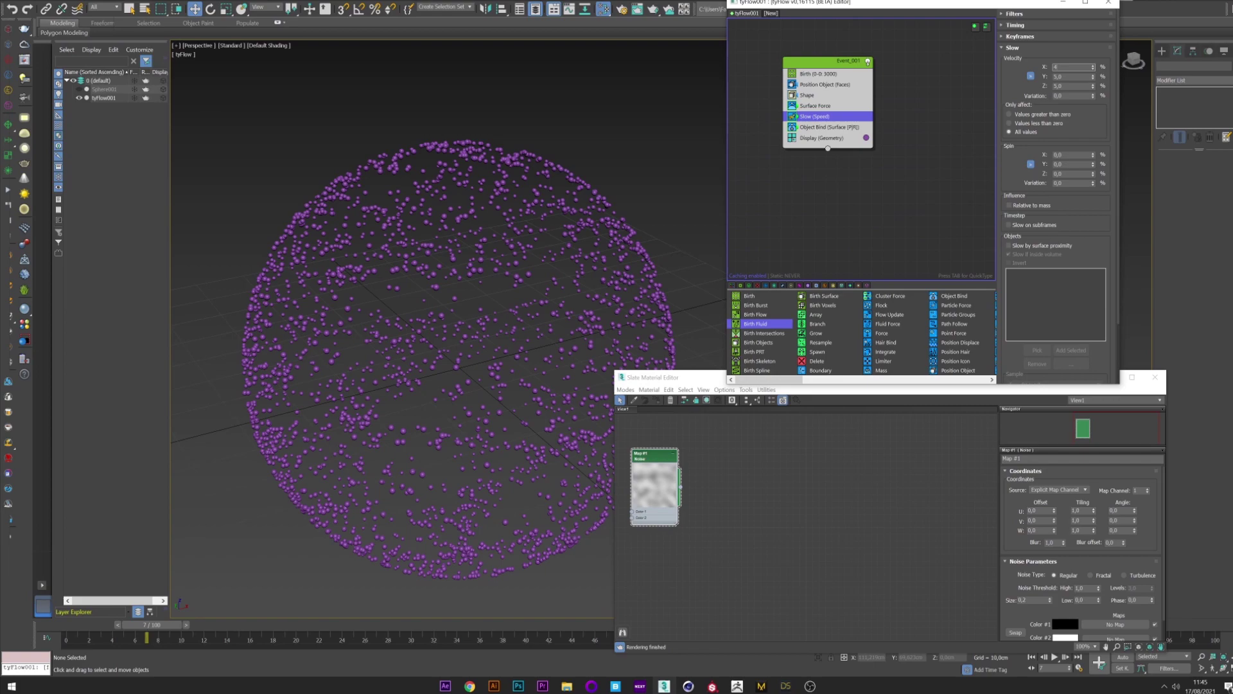
{"action": "key", "text": "Return"}
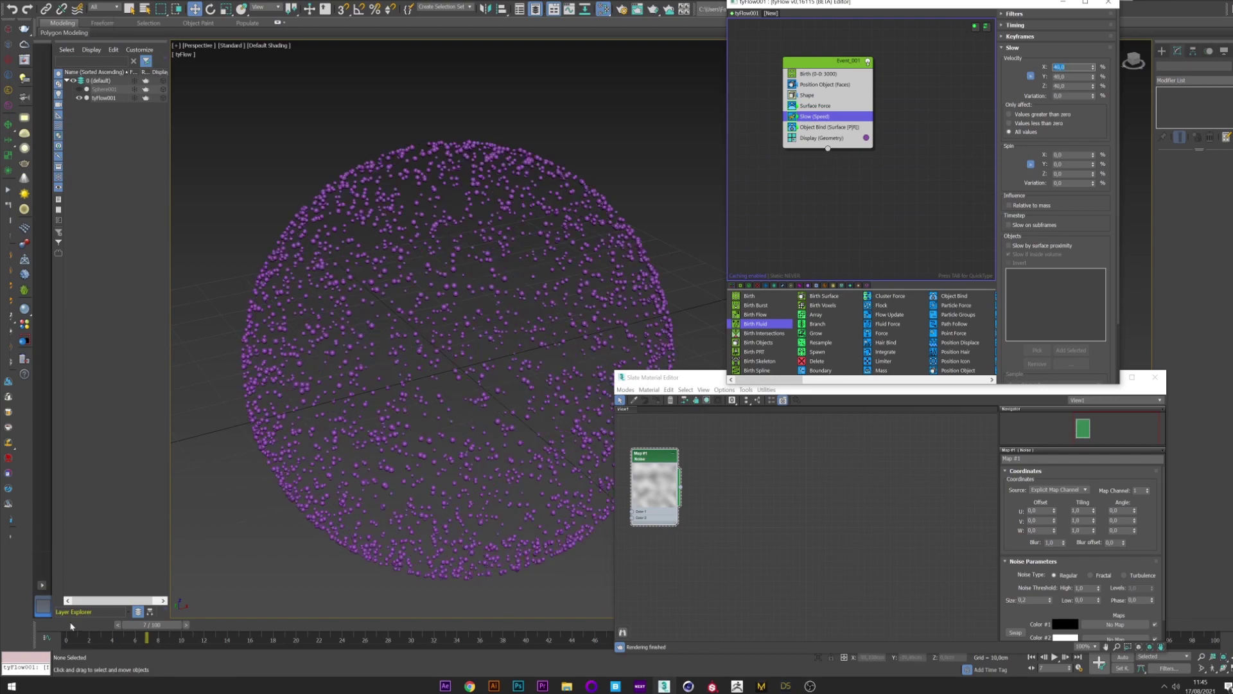
{"action": "left_click_drag", "start_coordinate": [72, 626], "coordinate": [615, 589]}
Set the Shape operator's scale to 150 % and check the particle motion over the timeline and up close.
{"action": "left_click", "coordinate": [808, 95]}
{"action": "left_click_drag", "start_coordinate": [1118, 184], "coordinate": [1117, 224]}
{"action": "double_click", "coordinate": [1081, 293]}
{"action": "type", "text": "150"}
{"action": "key", "text": "Return"}
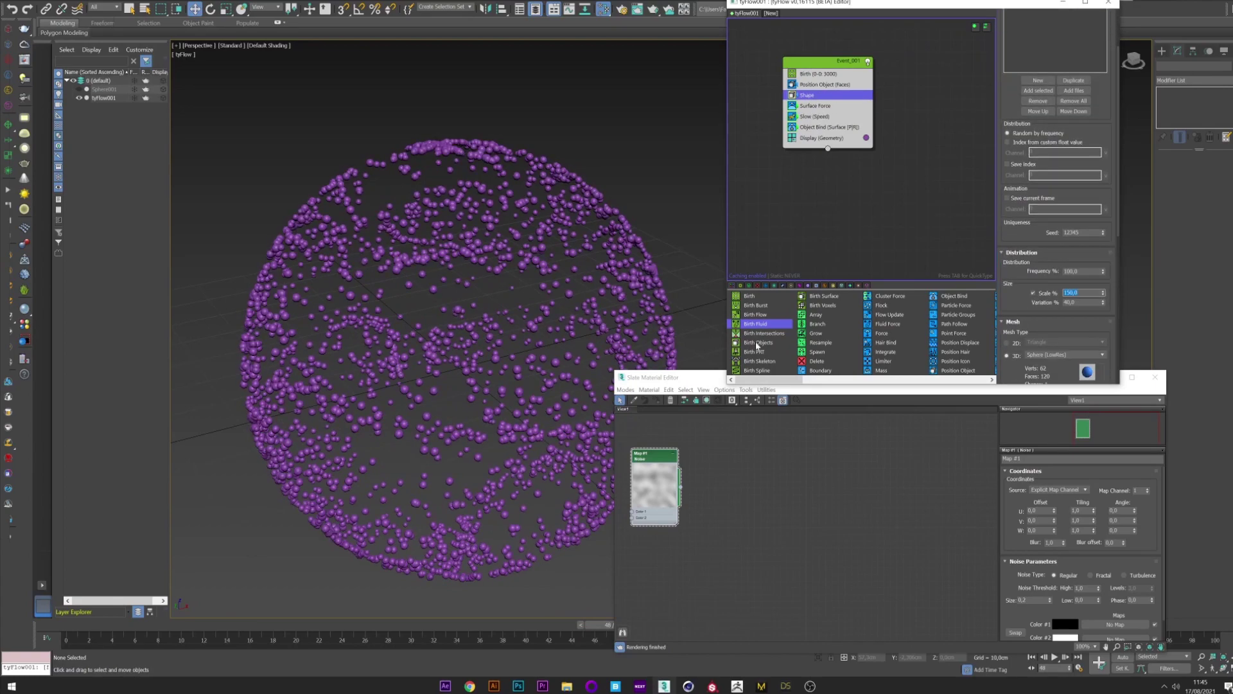
{"action": "left_click_drag", "start_coordinate": [72, 626], "coordinate": [714, 625]}
{"action": "scroll", "coordinate": [397, 376], "scroll_direction": "up", "scroll_amount": 5}
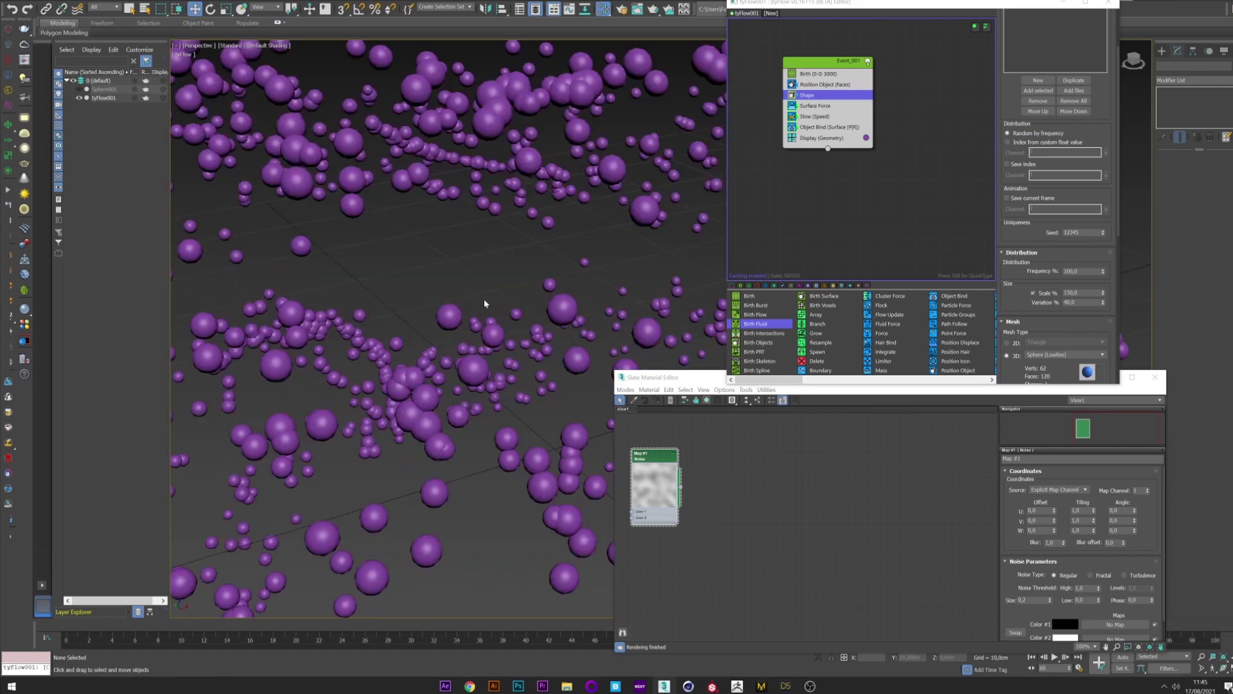
{"action": "scroll", "coordinate": [485, 303], "scroll_direction": "down", "scroll_amount": 5}
Insert a Particle Physics operator above Object Bind and set its collision radius type to Shape Radius.
{"action": "left_click", "coordinate": [811, 128]}
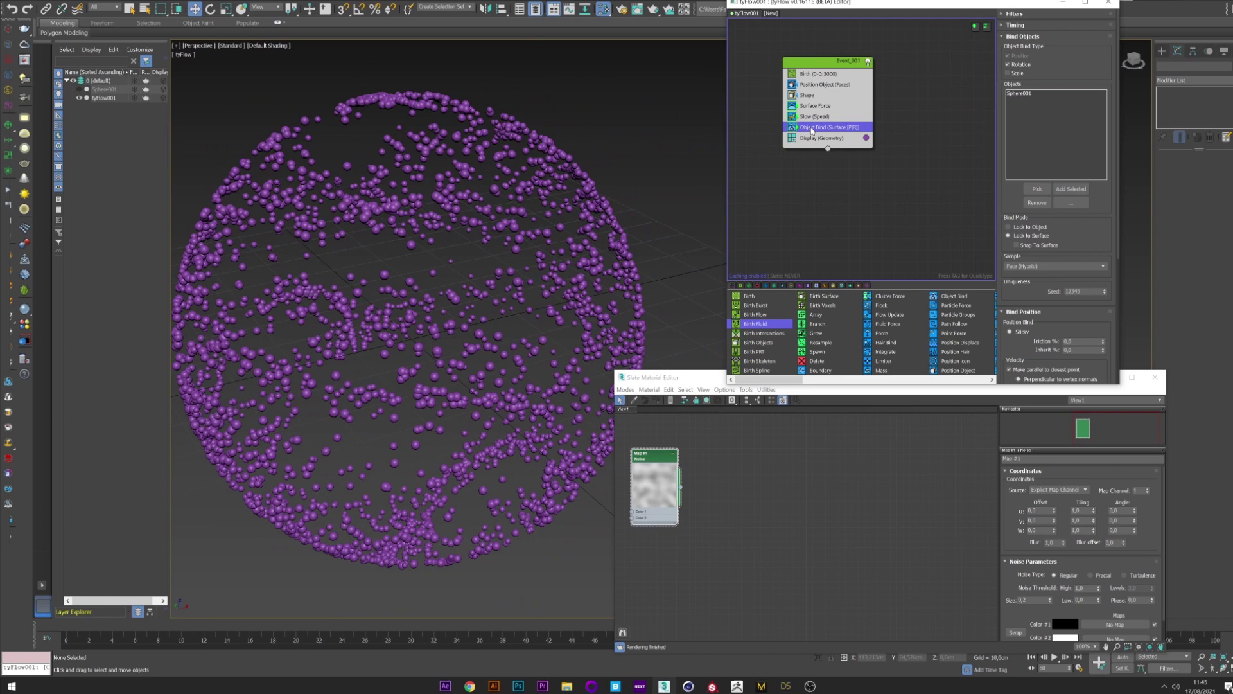
{"action": "right_click", "coordinate": [812, 130]}
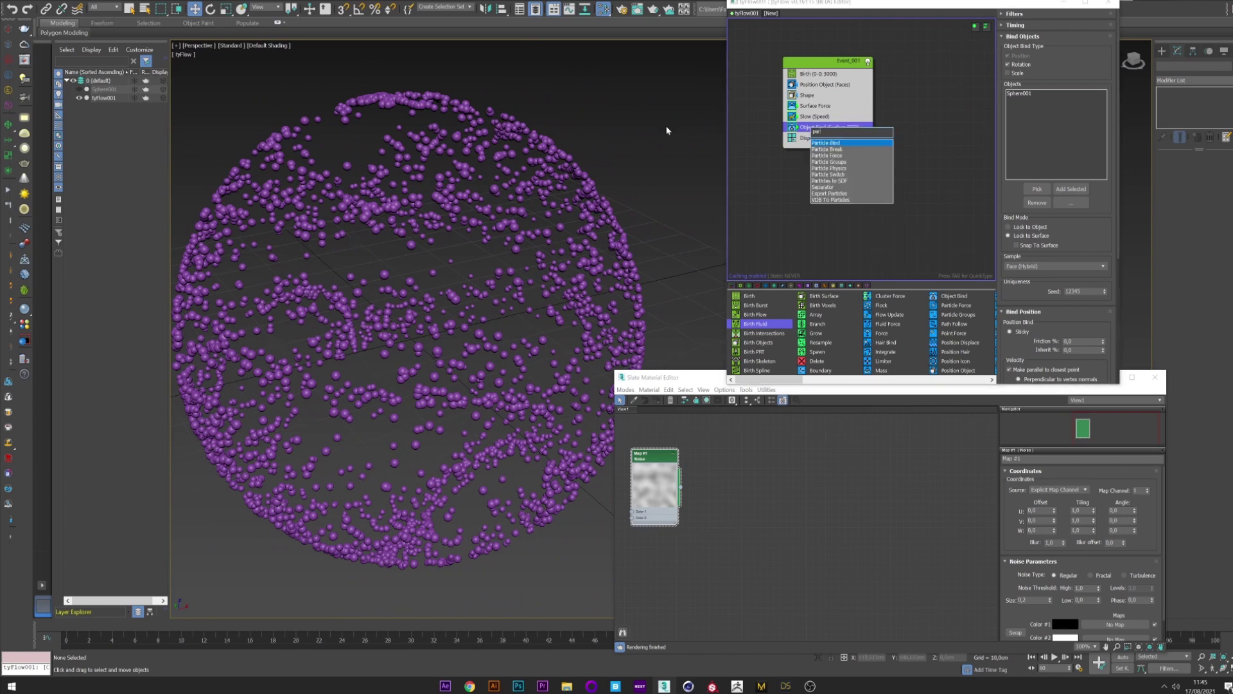
{"action": "left_click", "coordinate": [832, 168]}
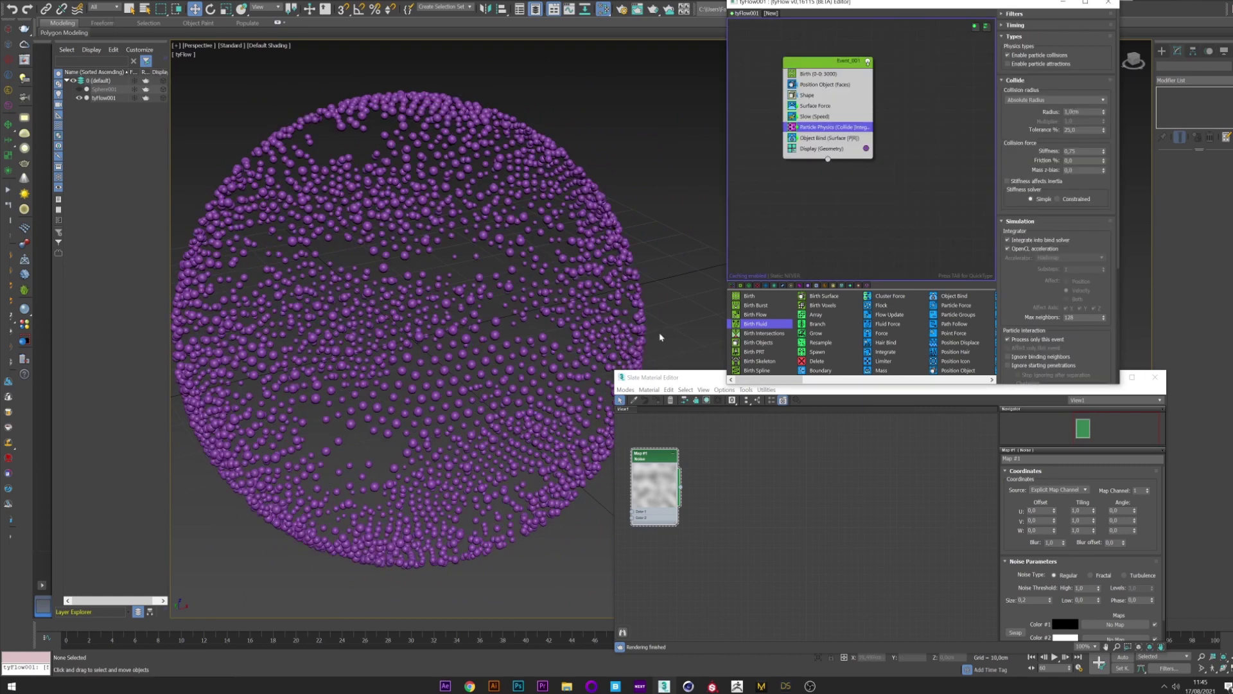
{"action": "left_click", "coordinate": [1027, 101]}
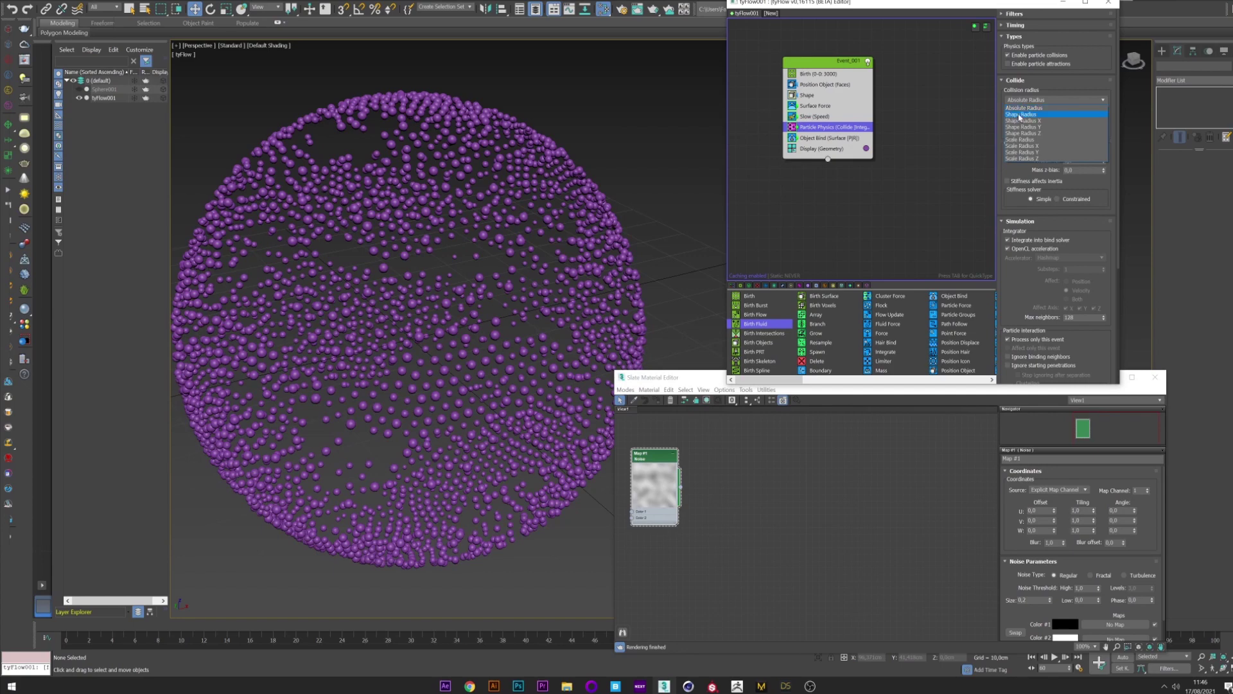
{"action": "left_click", "coordinate": [1020, 114]}
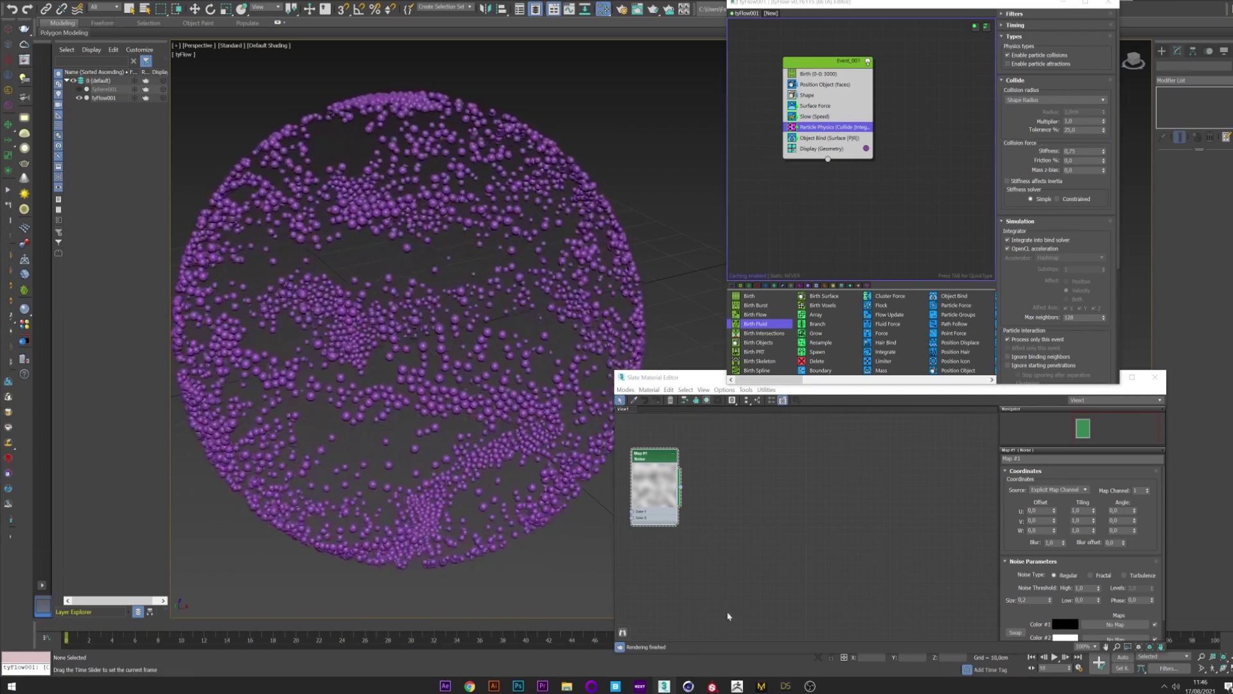
Set the Birth operator's total to 6000 particles and scrub through the simulation.
{"action": "left_click", "coordinate": [826, 74]}
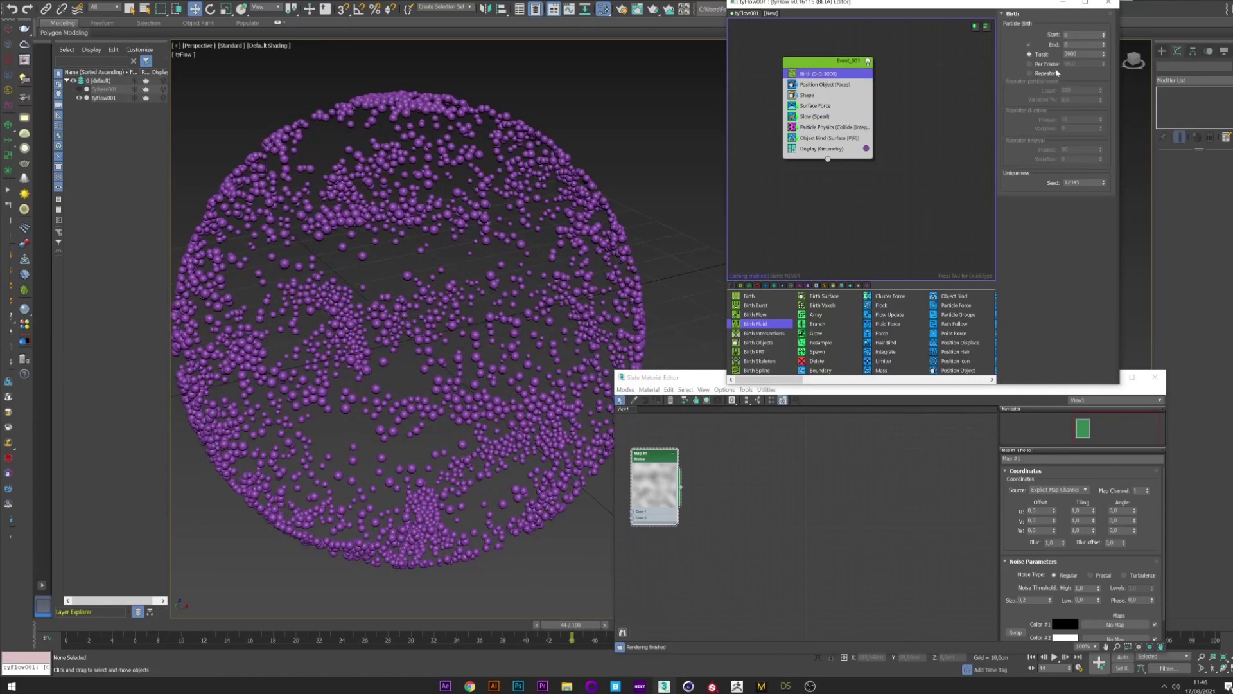
{"action": "left_click", "coordinate": [1067, 54]}
{"action": "key", "text": "BackSpace"}
{"action": "type", "text": "6"}
{"action": "key", "text": "Return"}
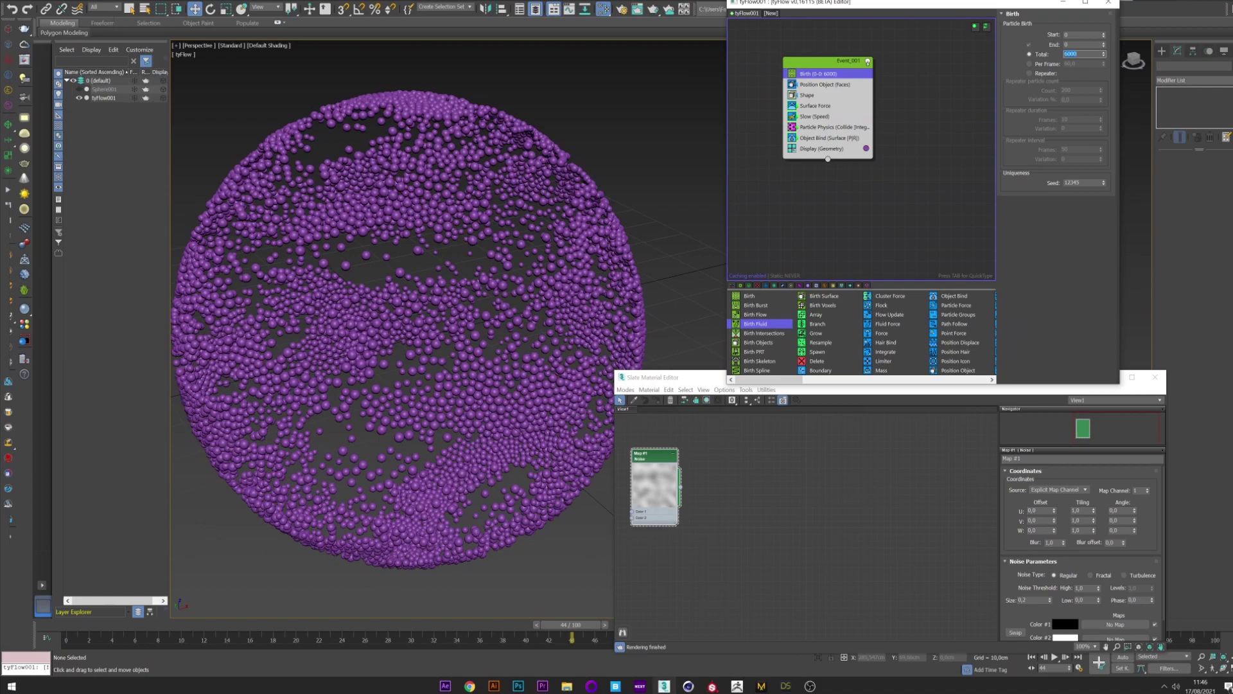
{"action": "left_click_drag", "start_coordinate": [75, 627], "coordinate": [940, 594]}
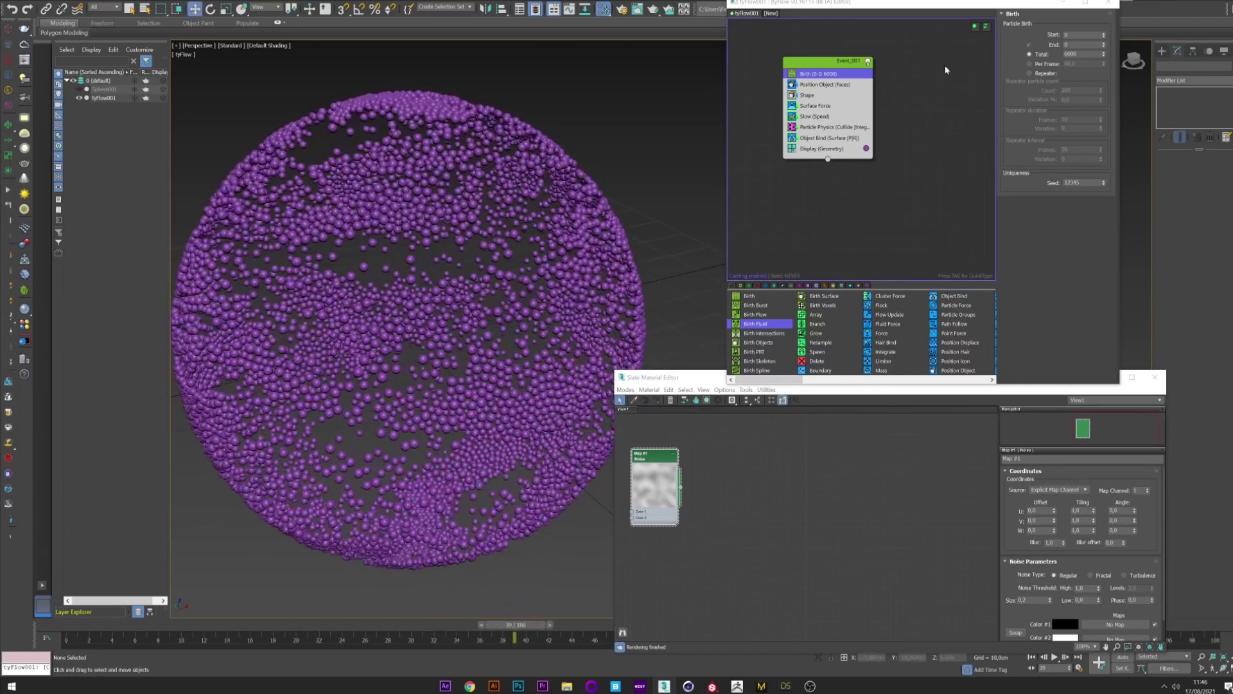
Enable particle attractions in the Particle Physics operator and review the resulting motion along the timeline.
{"action": "left_click", "coordinate": [834, 127]}
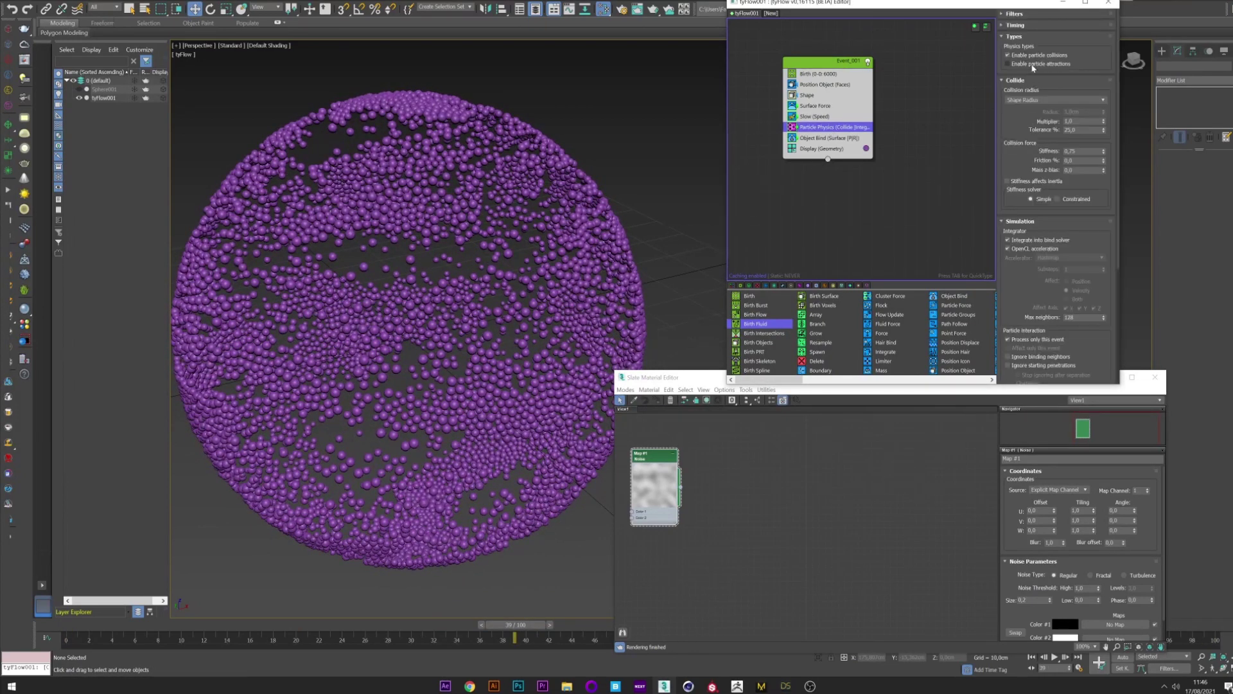
{"action": "left_click", "coordinate": [1013, 64]}
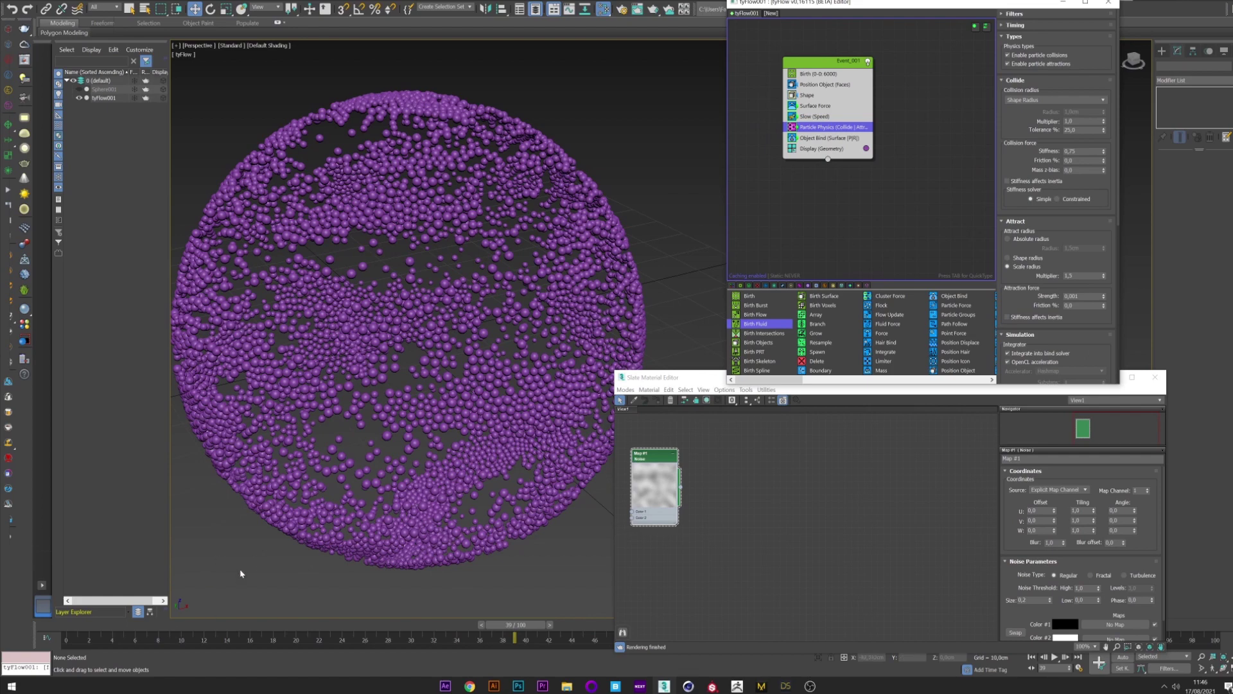
{"action": "left_click", "coordinate": [103, 641]}
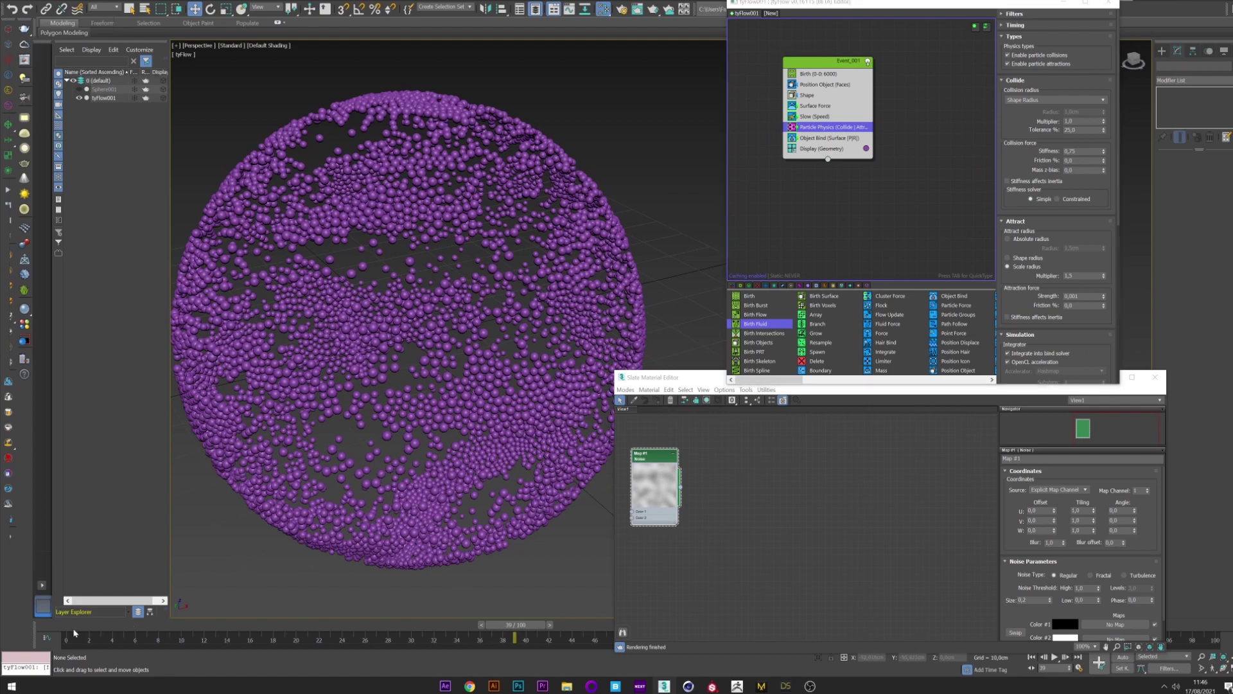
{"action": "left_click_drag", "start_coordinate": [73, 633], "coordinate": [250, 633]}
{"action": "scroll", "coordinate": [403, 200], "scroll_direction": "up", "scroll_amount": 5}
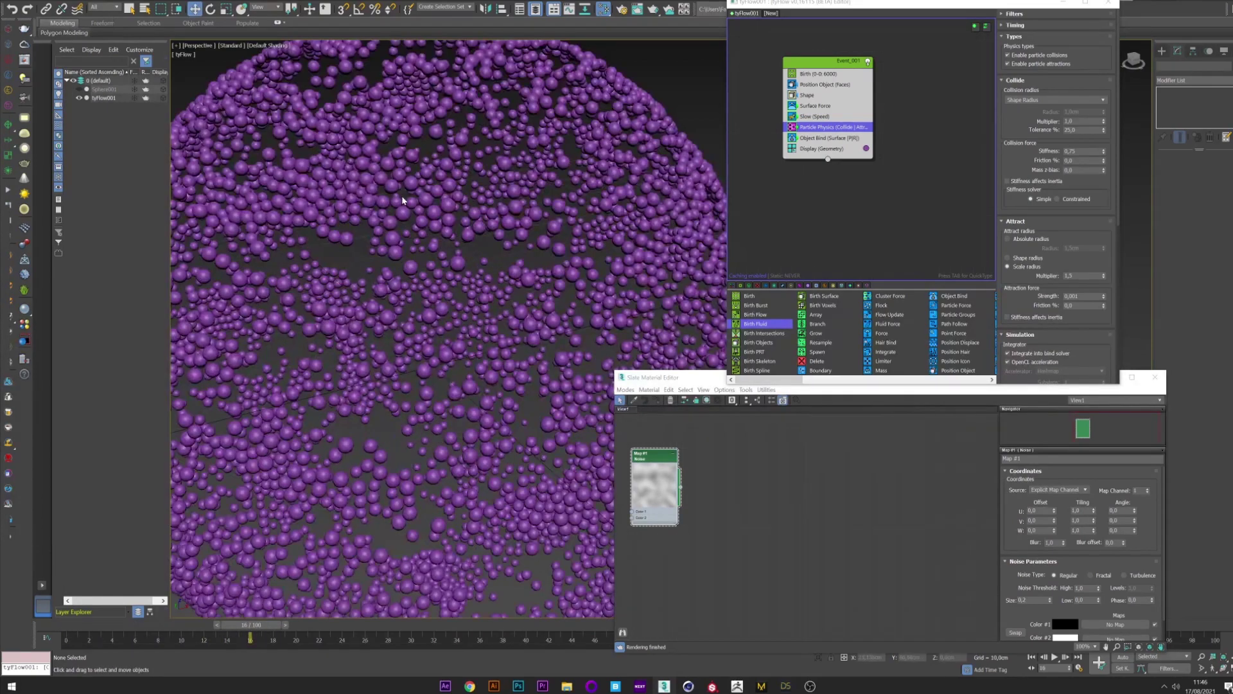
{"action": "left_click_drag", "start_coordinate": [70, 634], "coordinate": [774, 620]}
{"action": "scroll", "coordinate": [559, 365], "scroll_direction": "down", "scroll_amount": 2}
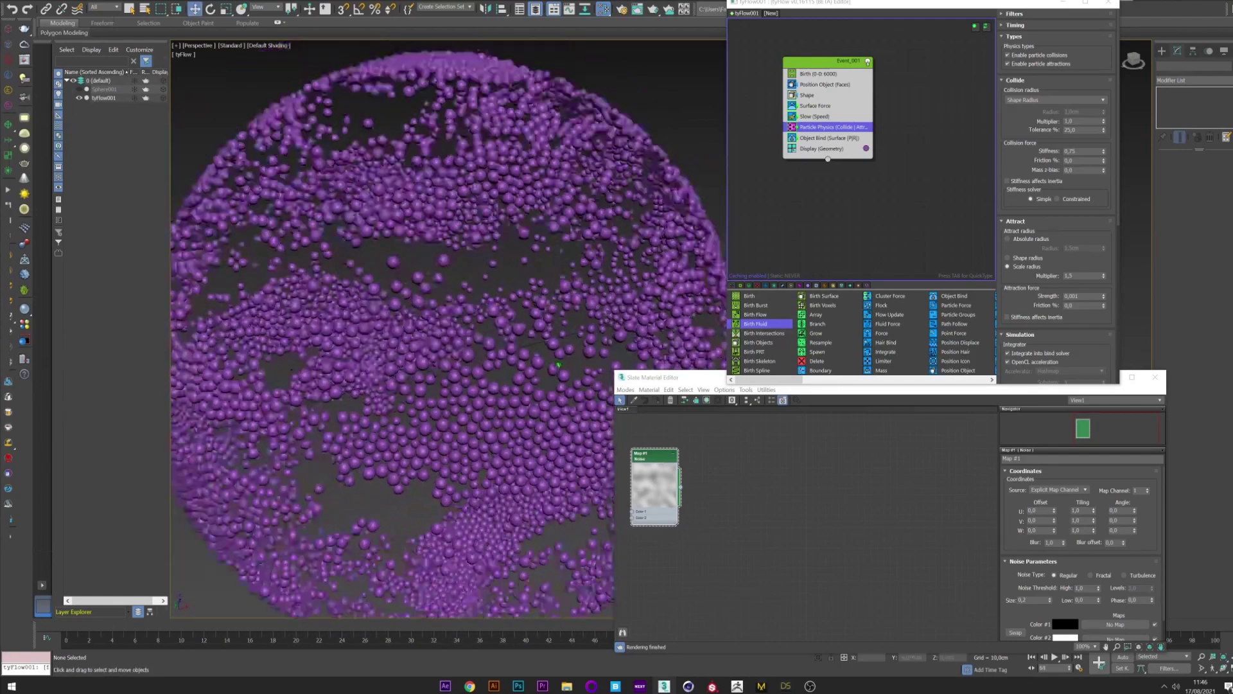
{"action": "scroll", "coordinate": [424, 326], "scroll_direction": "down", "scroll_amount": 5}
Set the Birth operator's total to 10000 particles.
{"action": "left_click", "coordinate": [819, 73]}
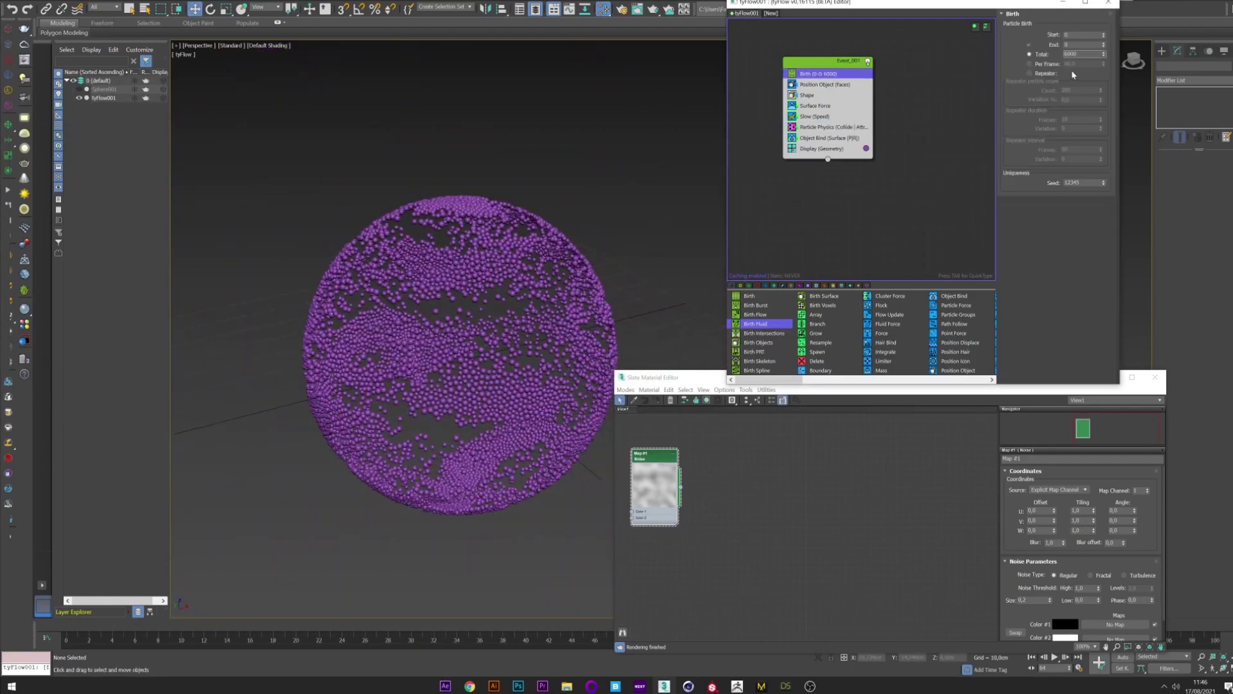
{"action": "type", "text": "10"}
{"action": "key", "text": "Return"}
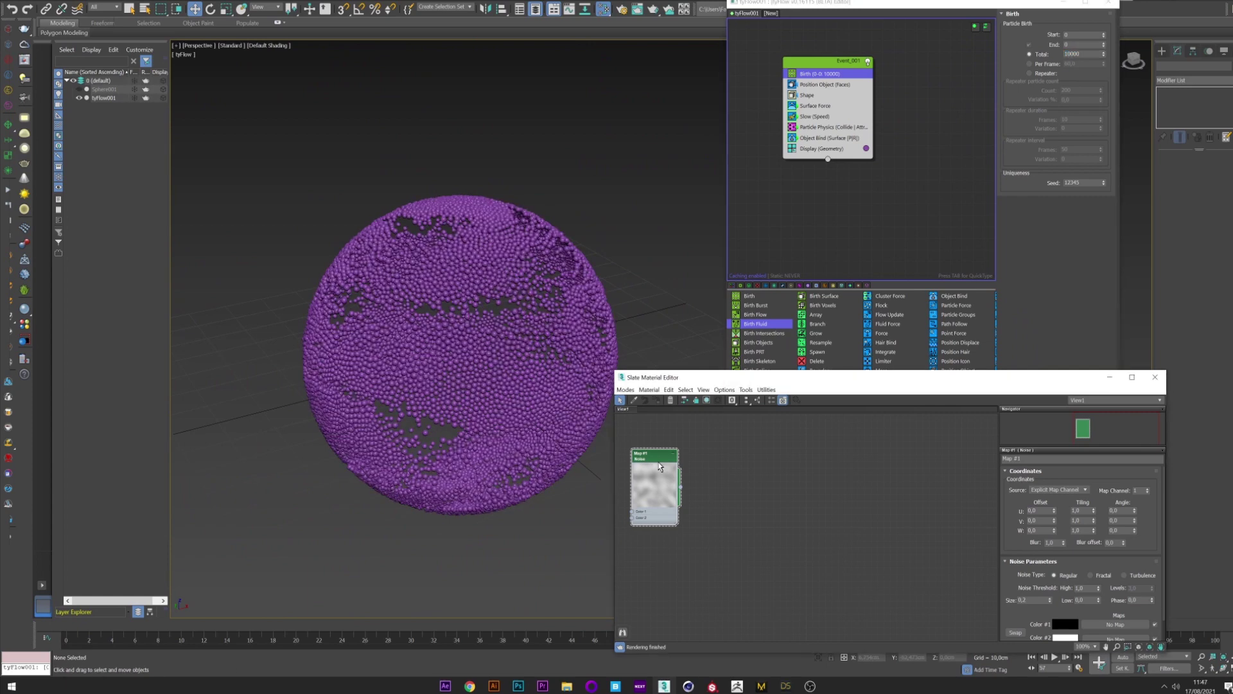
Set the Noise map's size to 0,1 and scrub the timeline to inspect the particle flow.
{"action": "double_click", "coordinate": [1028, 600]}
{"action": "type", "text": "0,1"}
{"action": "key", "text": "Return"}
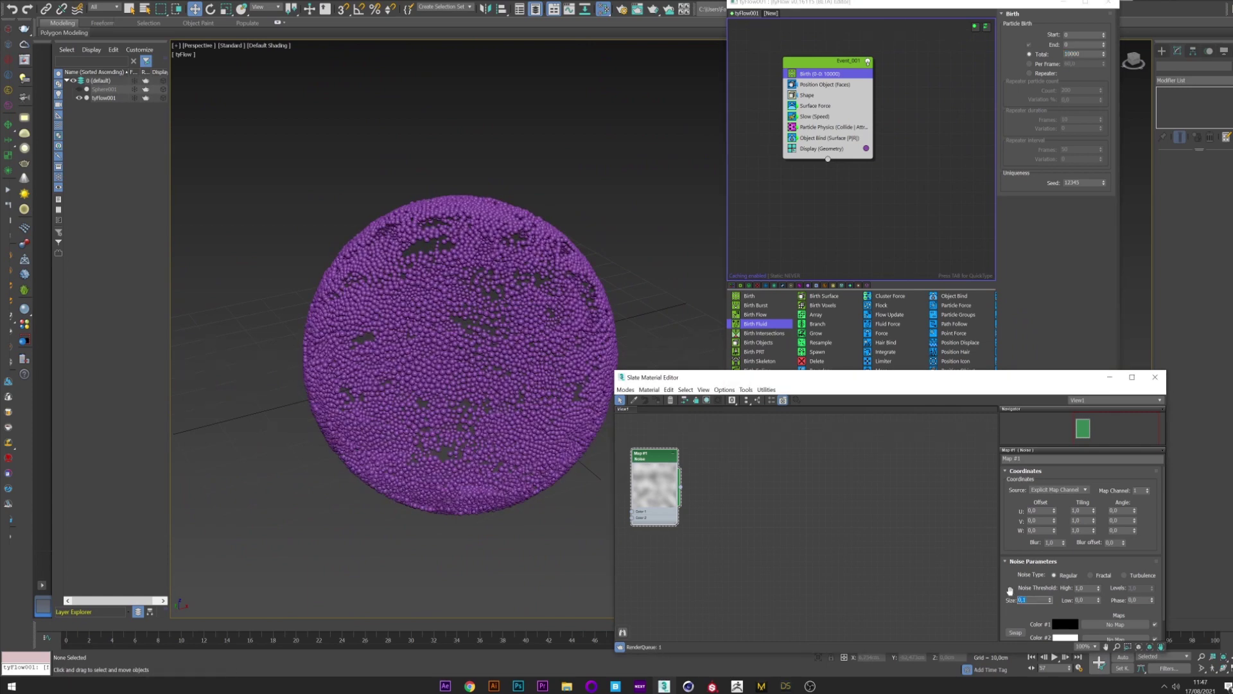
{"action": "left_click_drag", "start_coordinate": [66, 633], "coordinate": [867, 626]}
{"action": "middle_click_drag", "start_coordinate": [484, 385], "coordinate": [482, 383]}
{"action": "scroll", "coordinate": [482, 384], "scroll_direction": "up", "scroll_amount": 5}
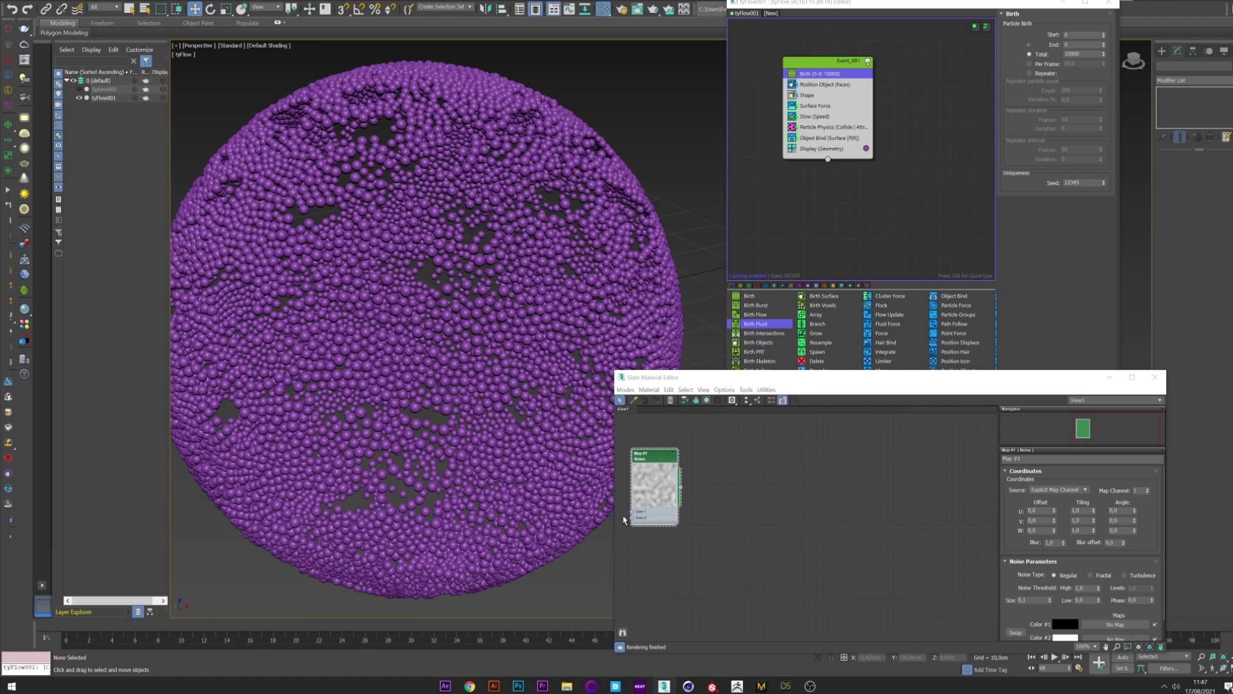
Bring up the V-Ray Frame Buffer to examine the rendered golden swirling strands.
{"action": "key", "text": "alt+Tab"}
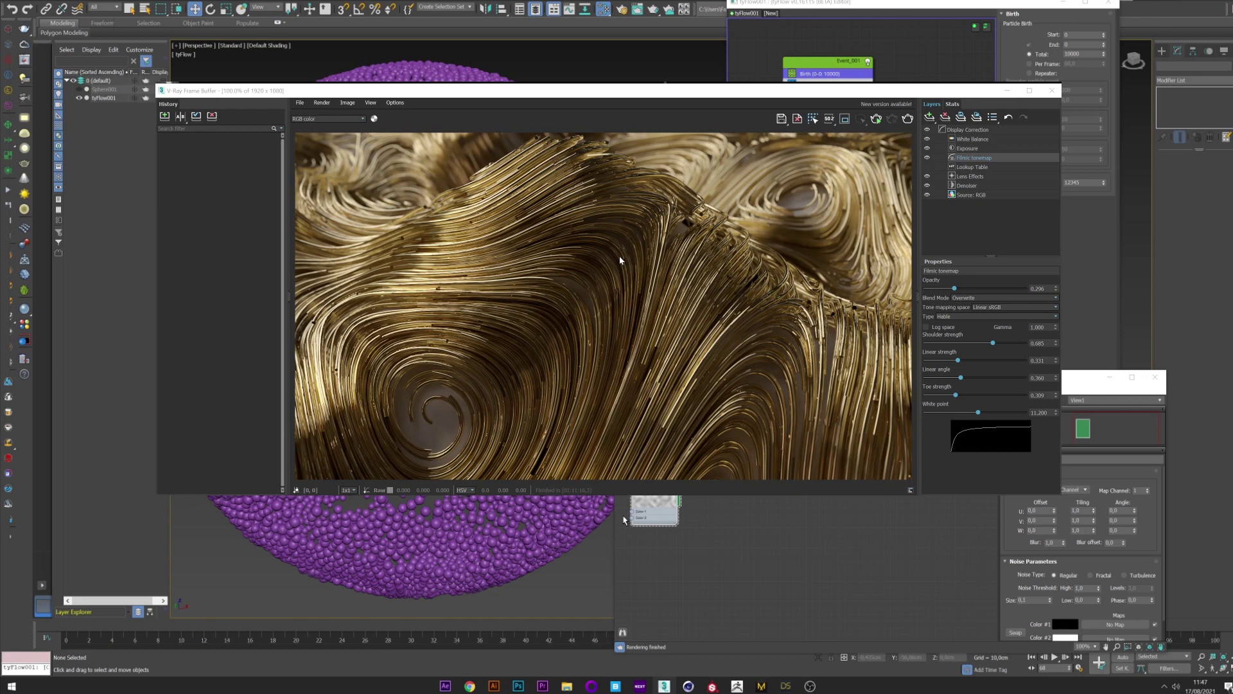
Return from the render view to the flow setup and delete the Particle Physics and Object Bind operators from the event.
{"action": "key", "text": "alt+Tab"}
{"action": "left_click", "coordinate": [811, 126]}
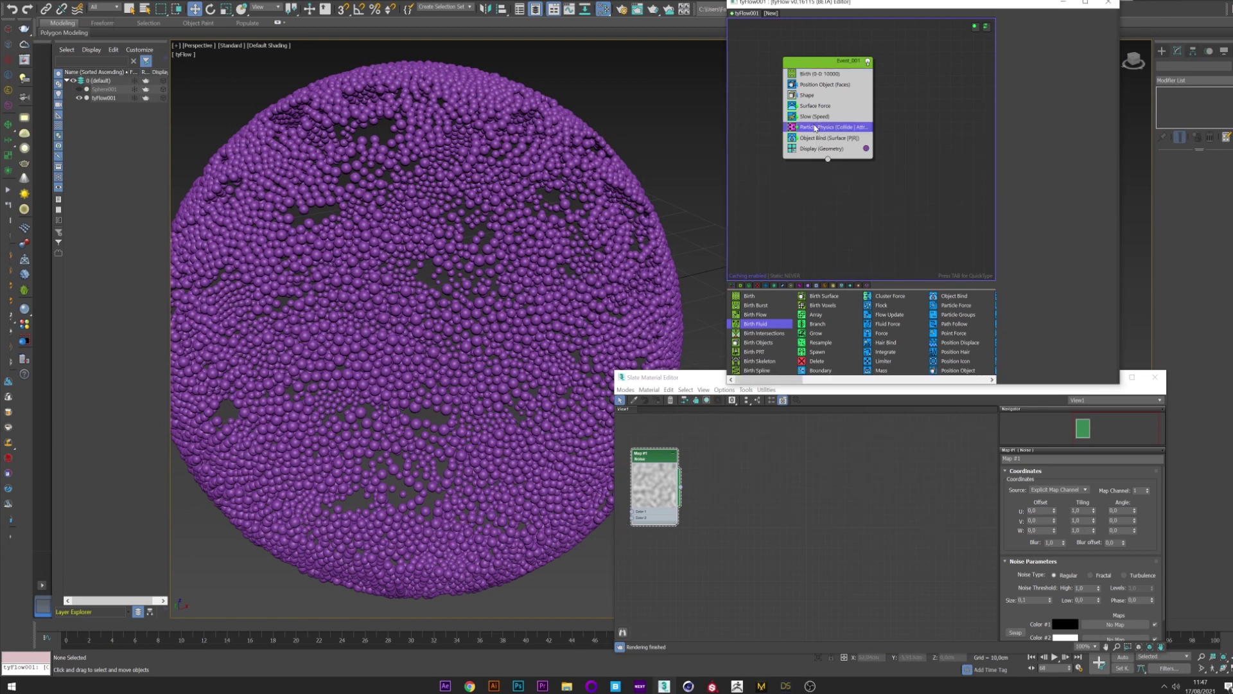
{"action": "right_click", "coordinate": [811, 127]}
{"action": "left_click", "coordinate": [835, 181]}
{"action": "left_click", "coordinate": [809, 126]}
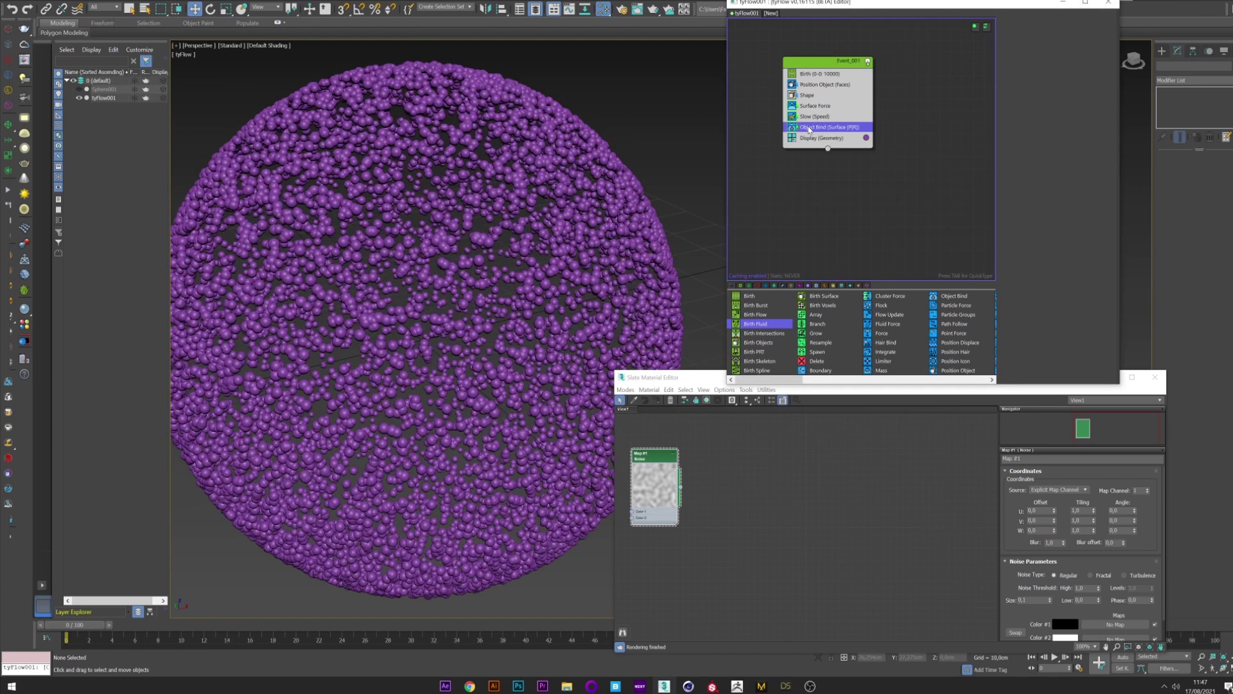
{"action": "right_click", "coordinate": [809, 127]}
{"action": "left_click", "coordinate": [831, 204]}
Delete the Shape operator and disable the Display operator in the event.
{"action": "left_click", "coordinate": [810, 95]}
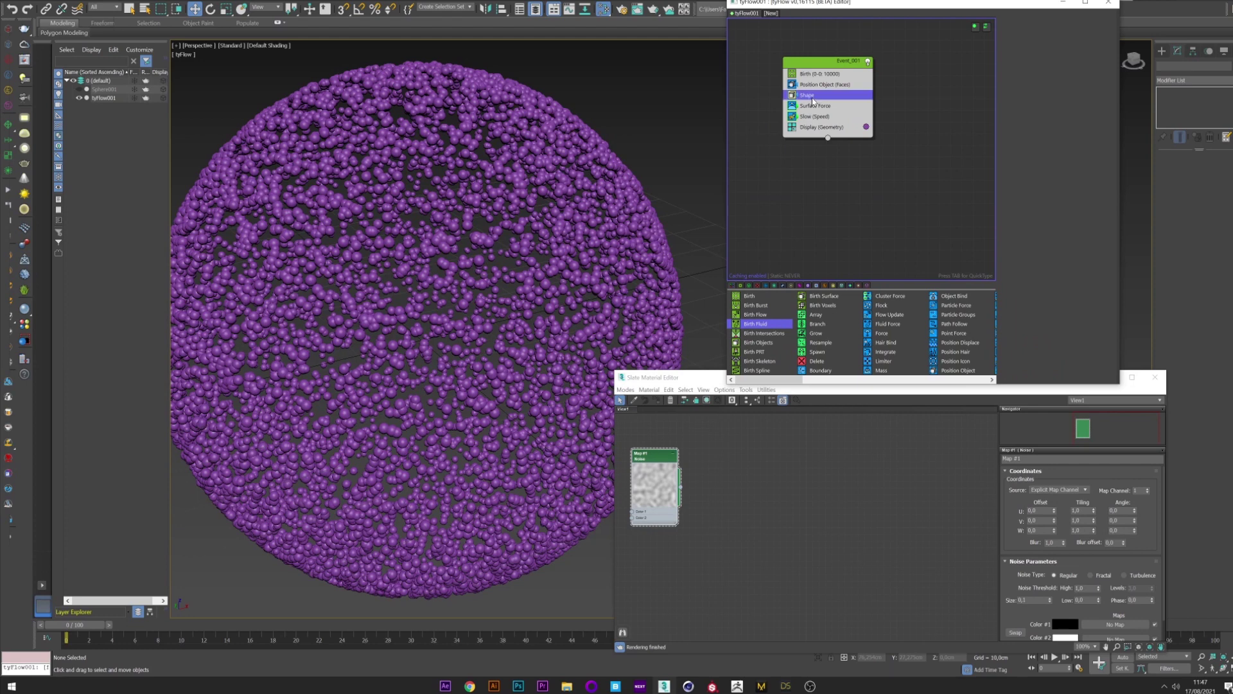
{"action": "right_click", "coordinate": [812, 96]}
{"action": "left_click", "coordinate": [835, 174]}
{"action": "left_click", "coordinate": [792, 117]}
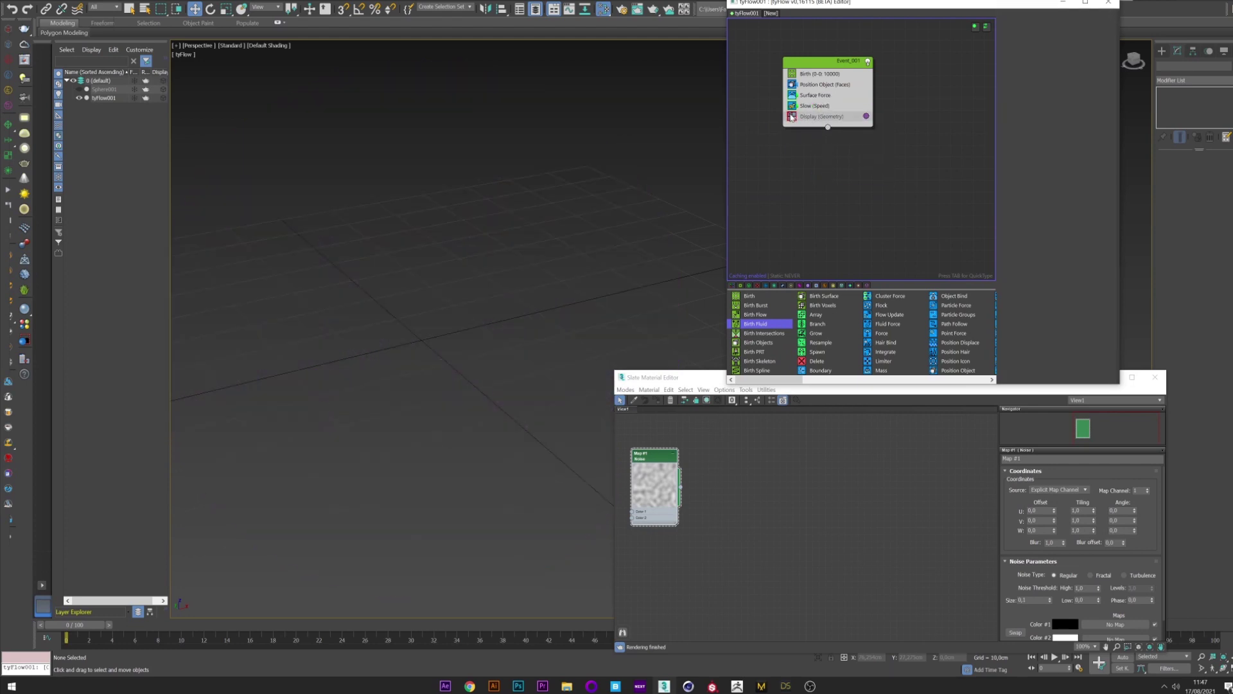
{"action": "left_click", "coordinate": [534, 257]}
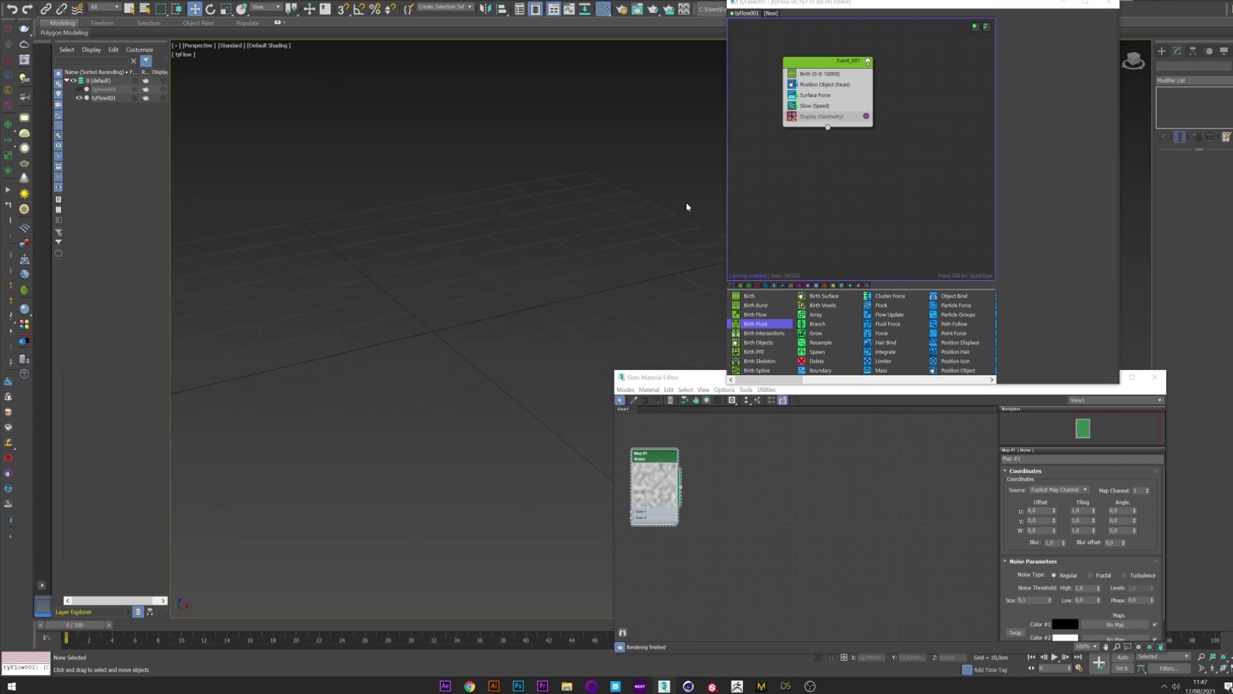
Add a Spline Paths operator after Slow, create a new spline object for it, and scrub the timeline to generate the particle trajectories.
{"action": "left_click", "coordinate": [812, 106]}
{"action": "key", "text": "Tab"}
{"action": "type", "text": "spl"}
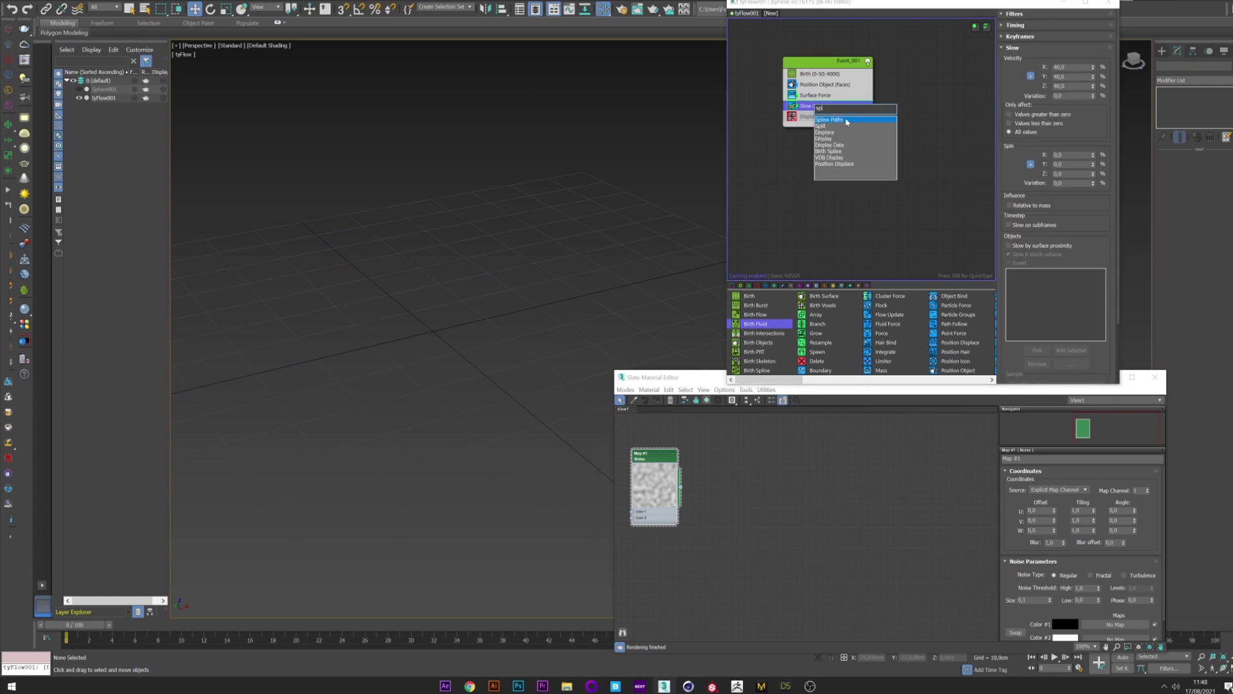
{"action": "left_click", "coordinate": [846, 121]}
{"action": "left_click_drag", "start_coordinate": [812, 106], "coordinate": [816, 123]}
{"action": "left_click", "coordinate": [1056, 60]}
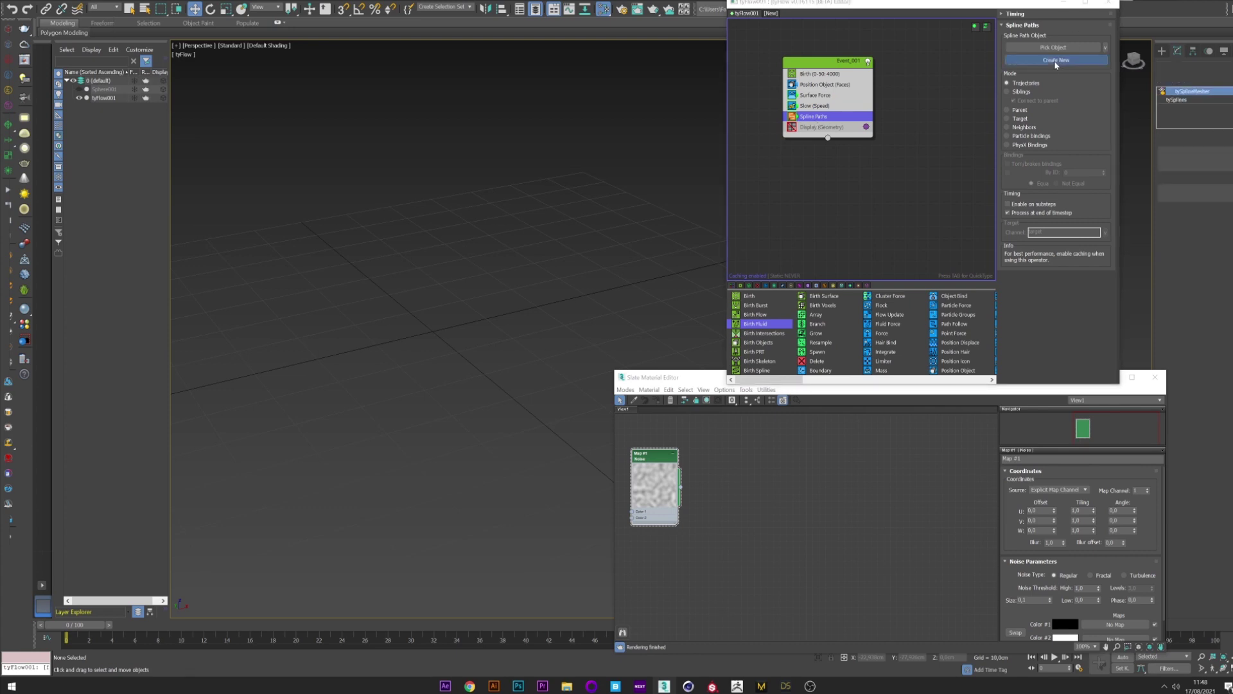
{"action": "left_click", "coordinate": [568, 625]}
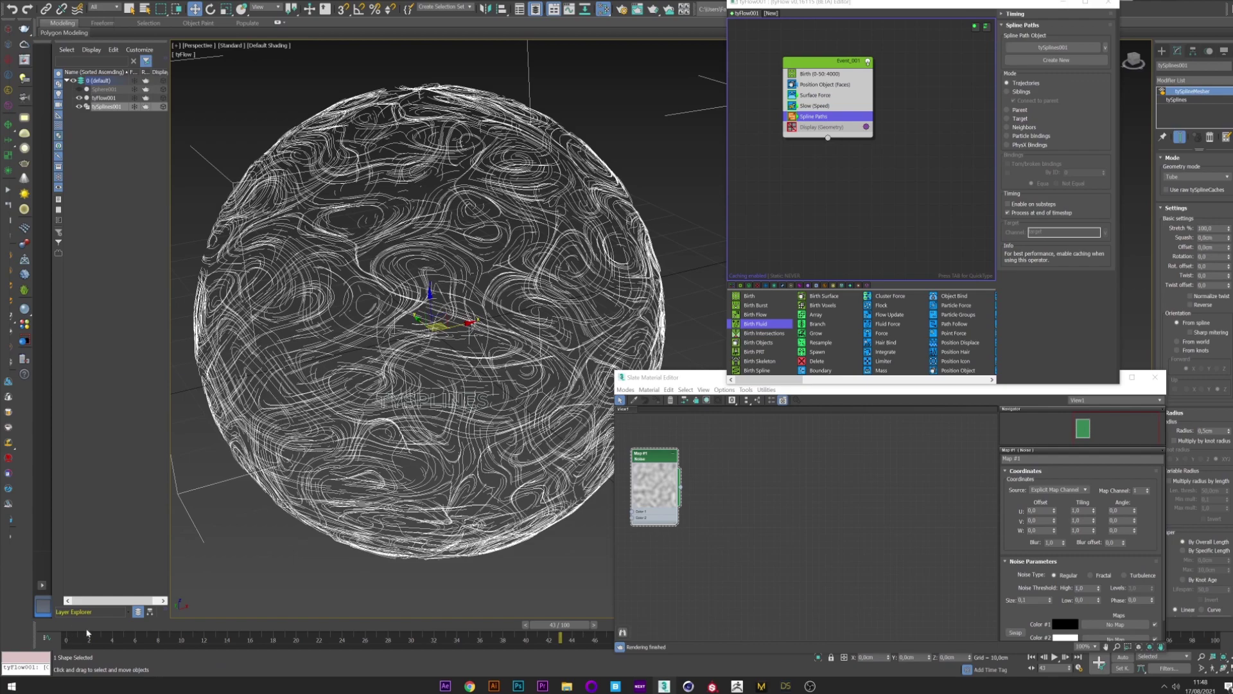
{"action": "left_click_drag", "start_coordinate": [88, 630], "coordinate": [1163, 644]}
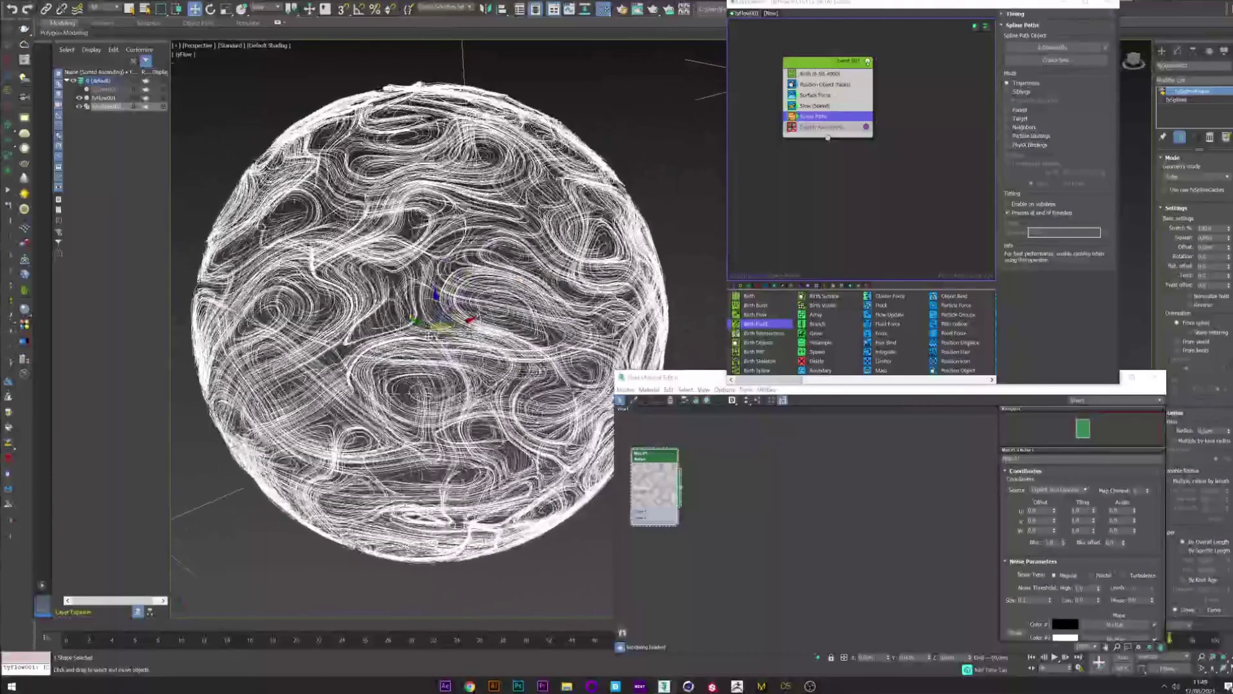
Set the Noise map's size to 0,2.
{"action": "left_click", "coordinate": [645, 458]}
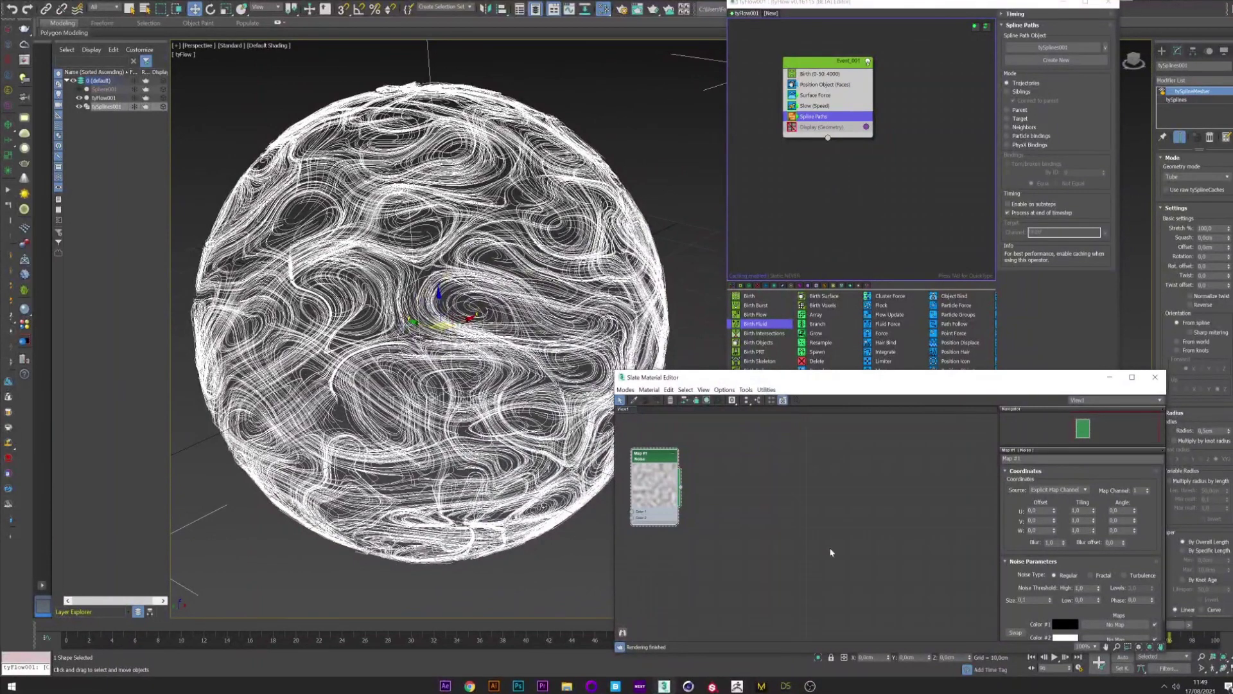
{"action": "double_click", "coordinate": [1026, 600]}
{"action": "type", "text": "0,2"}
{"action": "key", "text": "Return"}
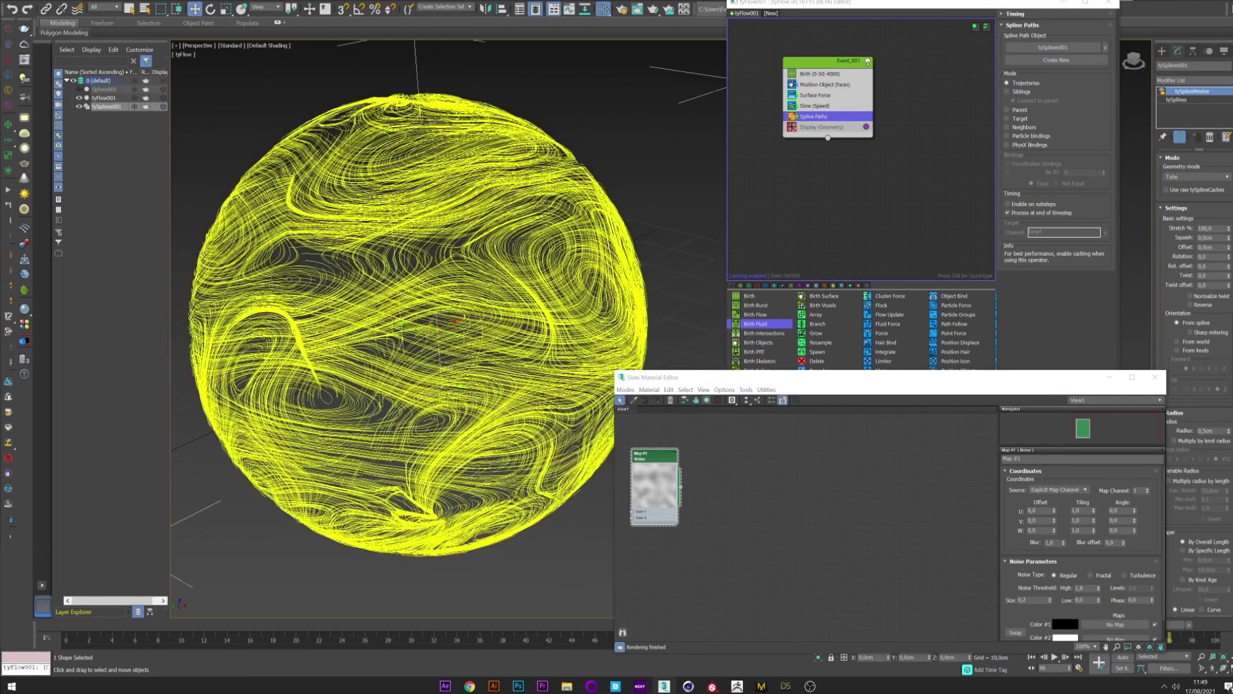
Enable the tySplines object in the renderer and viewport, set its radial sides to 4, and reduce its thickness.
{"action": "left_click", "coordinate": [1184, 100]}
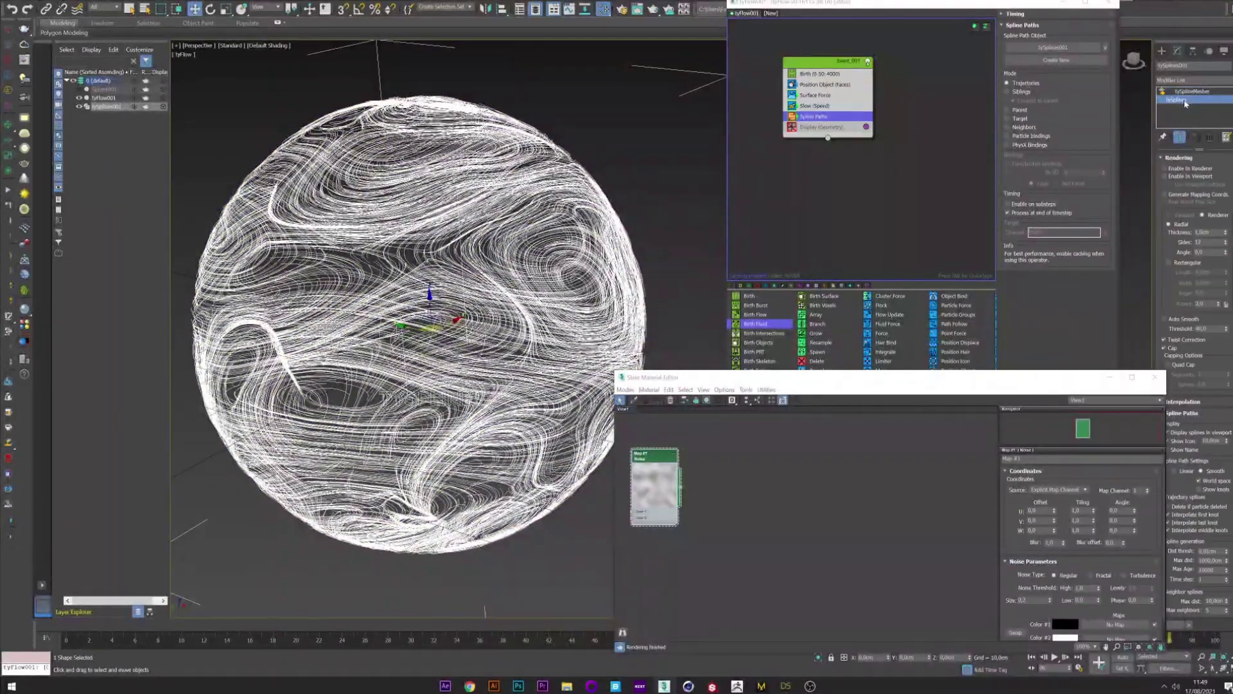
{"action": "left_click", "coordinate": [1165, 168]}
{"action": "left_click", "coordinate": [1166, 176]}
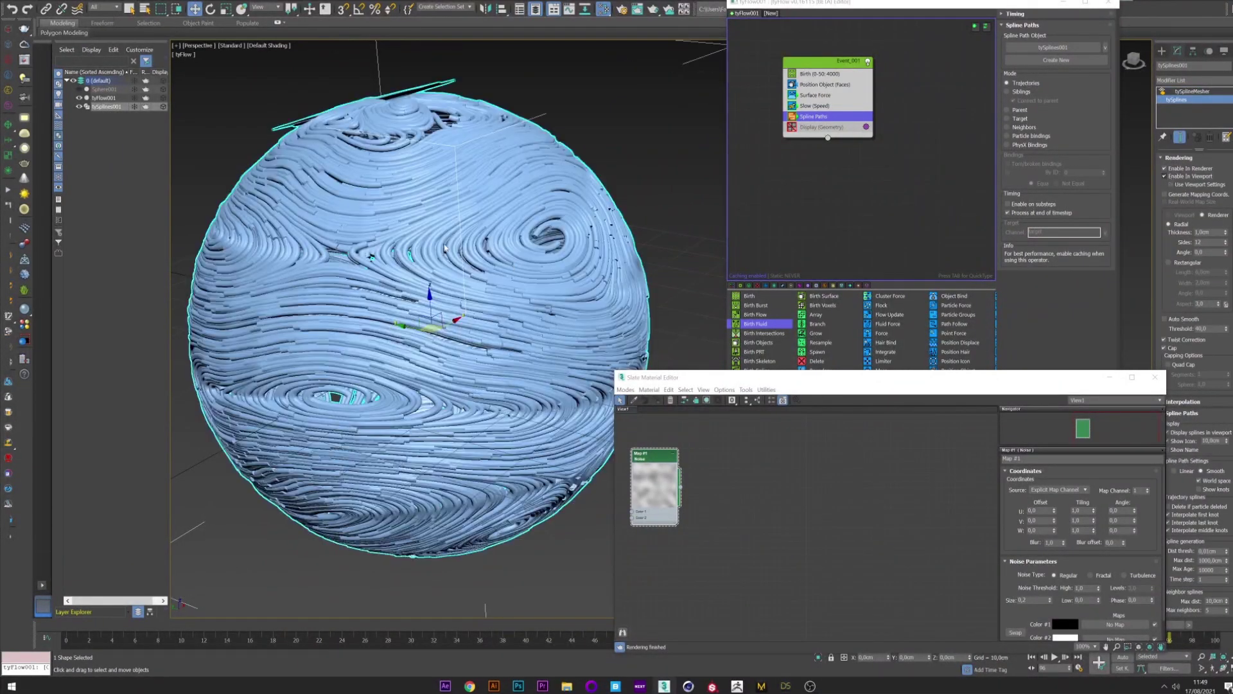
{"action": "double_click", "coordinate": [1203, 242]}
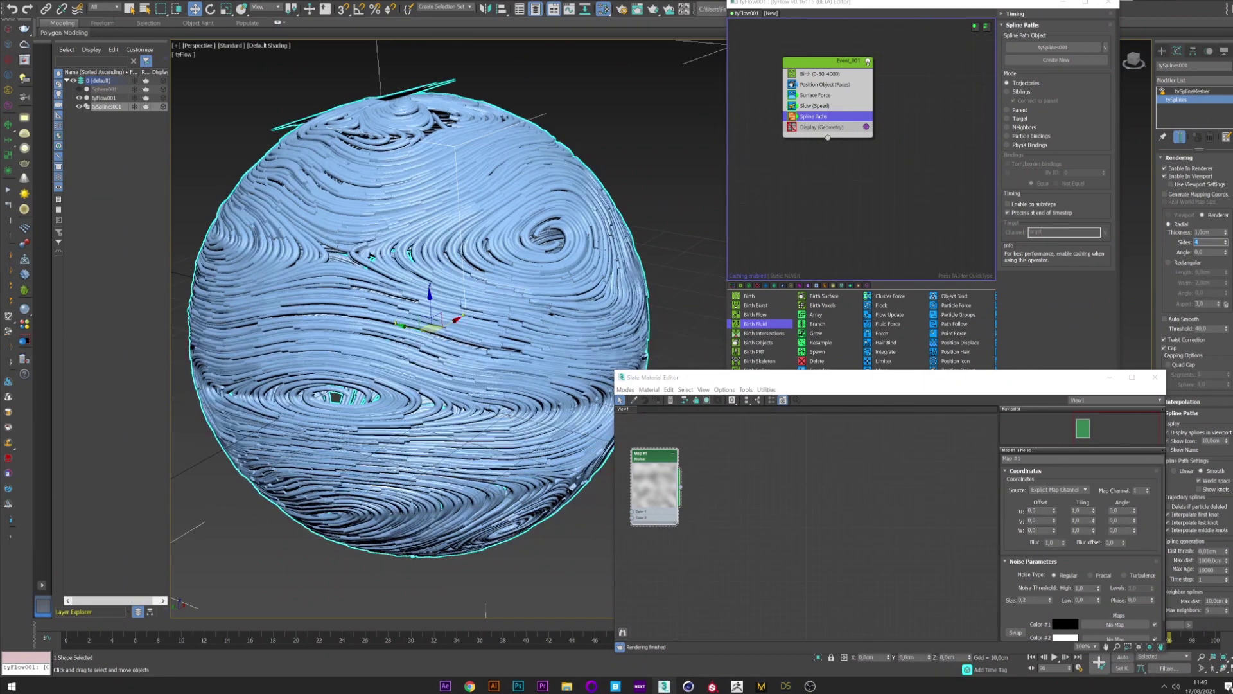
{"action": "double_click", "coordinate": [1204, 233]}
{"action": "type", "text": "0,"}
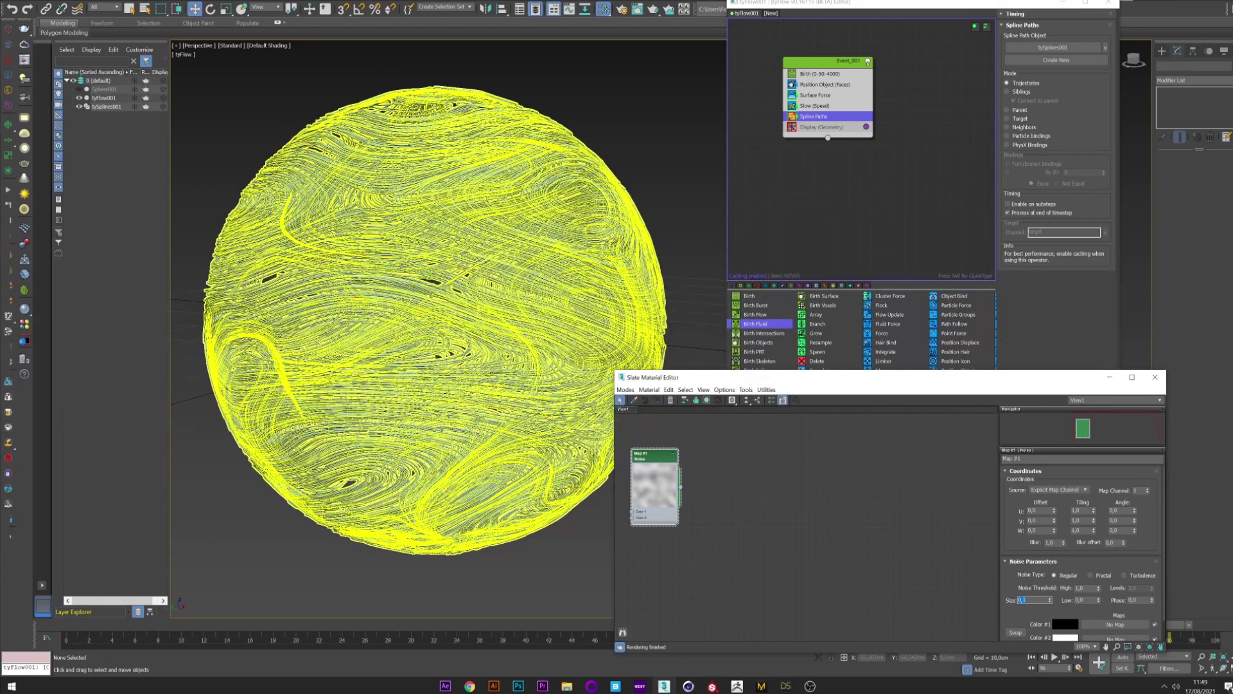
Set the Noise map's size to 0,1 and check the resulting spline pattern on the sphere.
{"action": "left_click", "coordinate": [639, 138]}
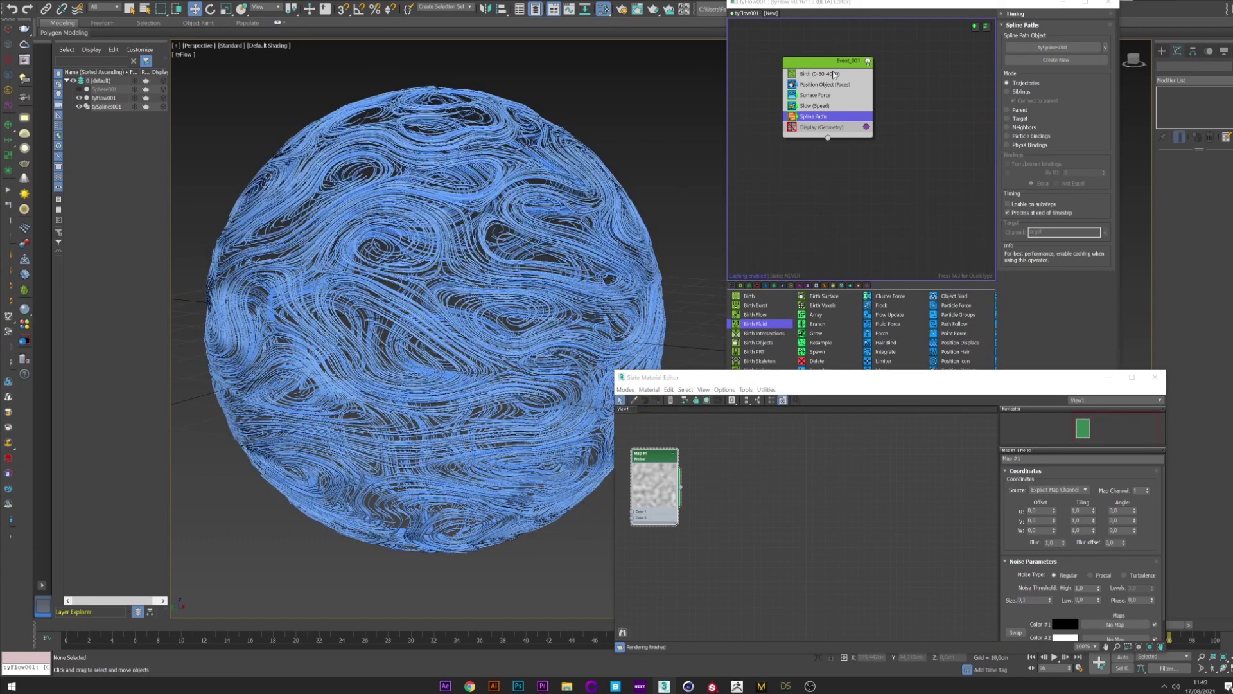
{"action": "left_click", "coordinate": [561, 177]}
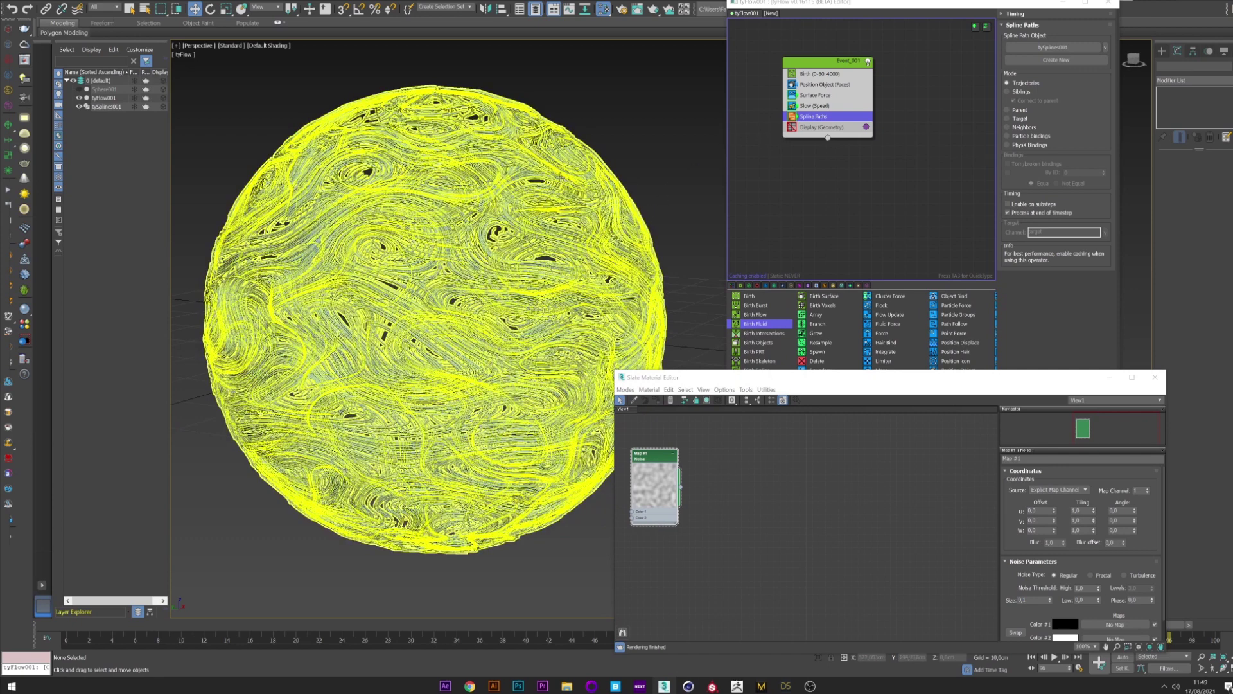
{"action": "left_click", "coordinate": [649, 148]}
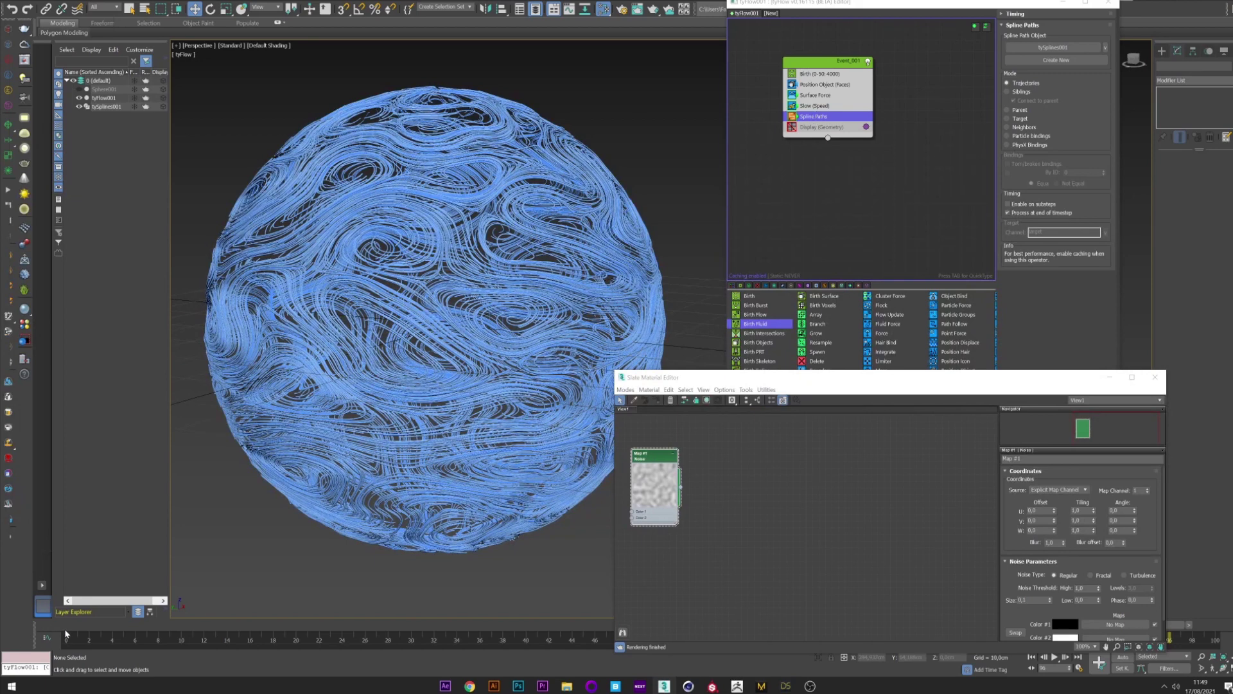
Go back to frame 0 and add a Spread operator between Slow and Spline Paths.
{"action": "left_click", "coordinate": [65, 635]}
{"action": "left_click", "coordinate": [815, 118]}
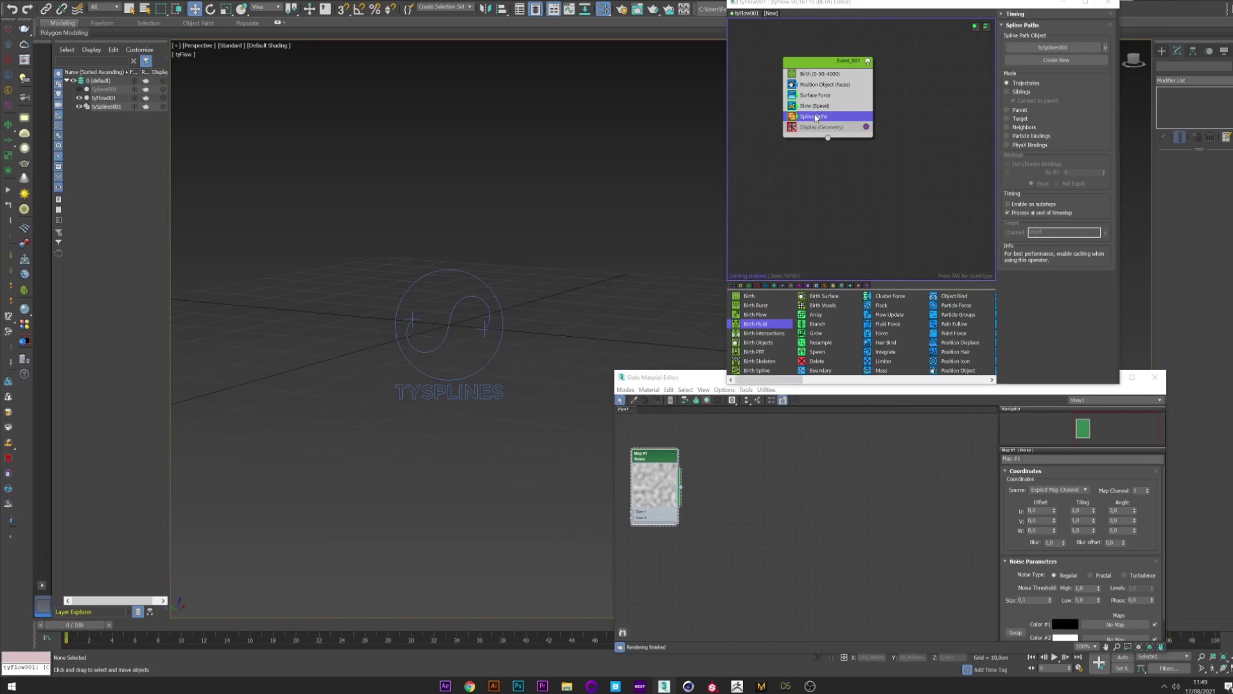
{"action": "key", "text": "Tab"}
{"action": "type", "text": "spr"}
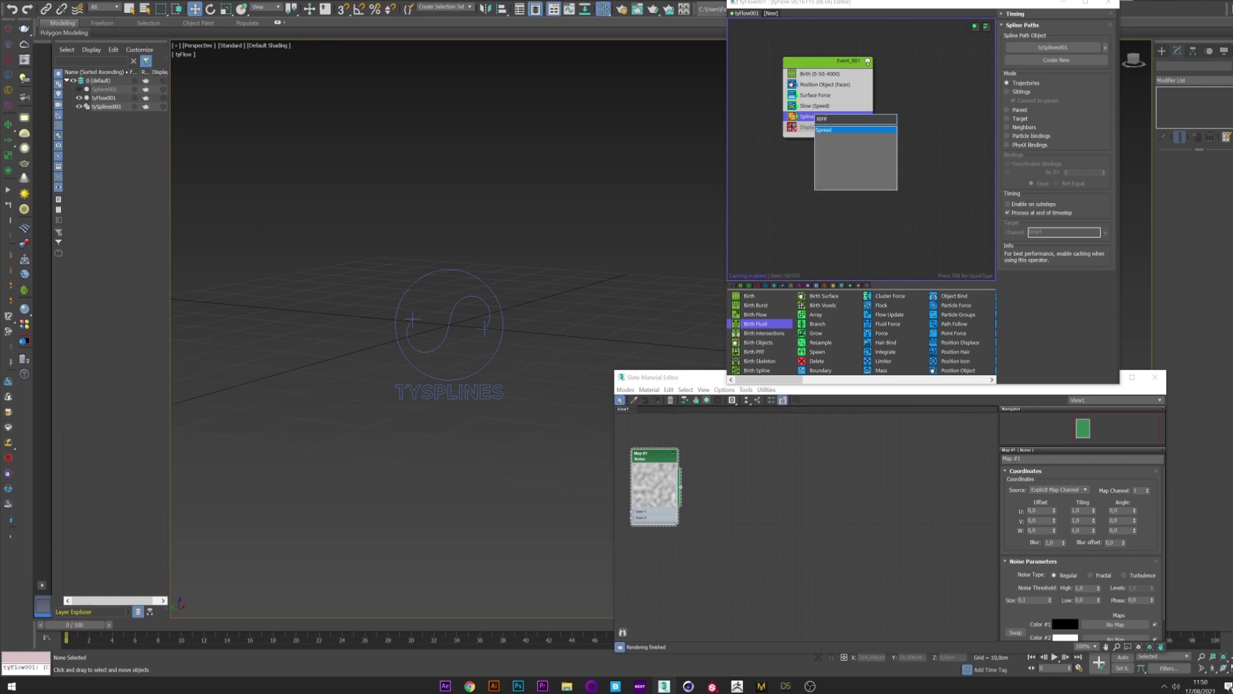
{"action": "type", "text": "e"}
{"action": "left_click", "coordinate": [859, 130]}
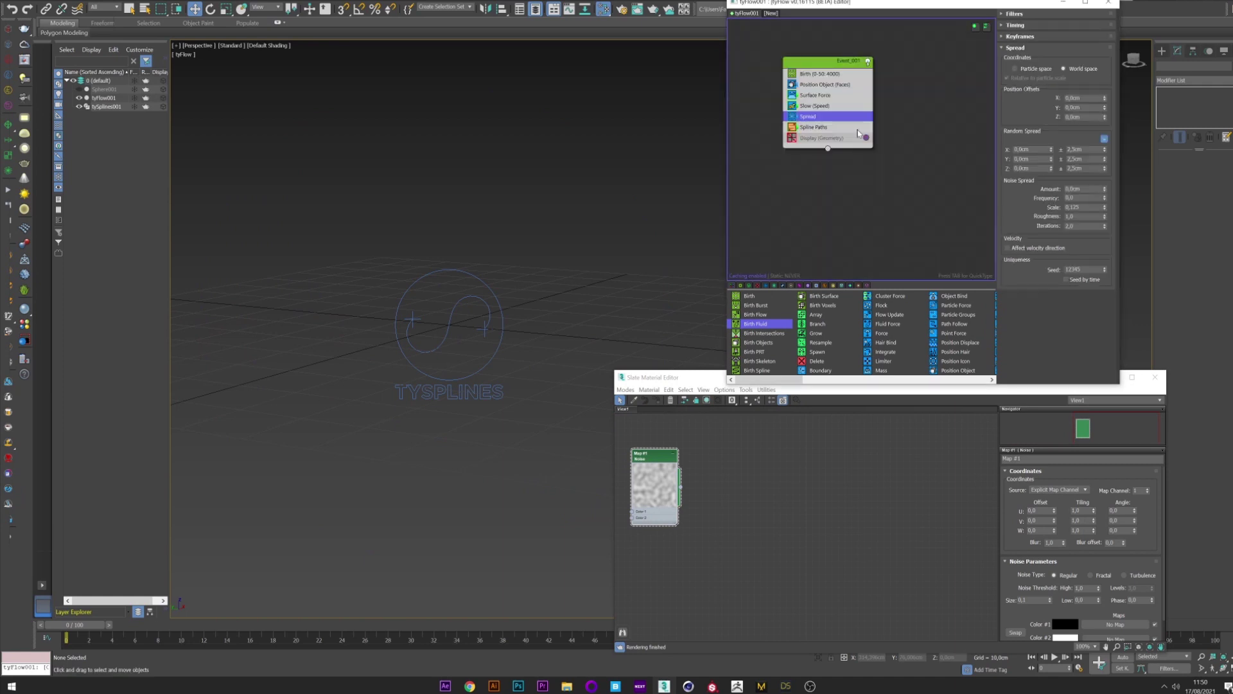
Unlink the Random Spread axes, set their ranges to 0 on X and Y and 2,0cm on Z, and inspect the splines at the last frame.
{"action": "double_click", "coordinate": [1086, 149]}
{"action": "type", "text": "0"}
{"action": "key", "text": "Return"}
{"action": "left_click", "coordinate": [1105, 139]}
{"action": "double_click", "coordinate": [1075, 169]}
{"action": "type", "text": "2"}
{"action": "key", "text": "Return"}
{"action": "key", "text": "End"}
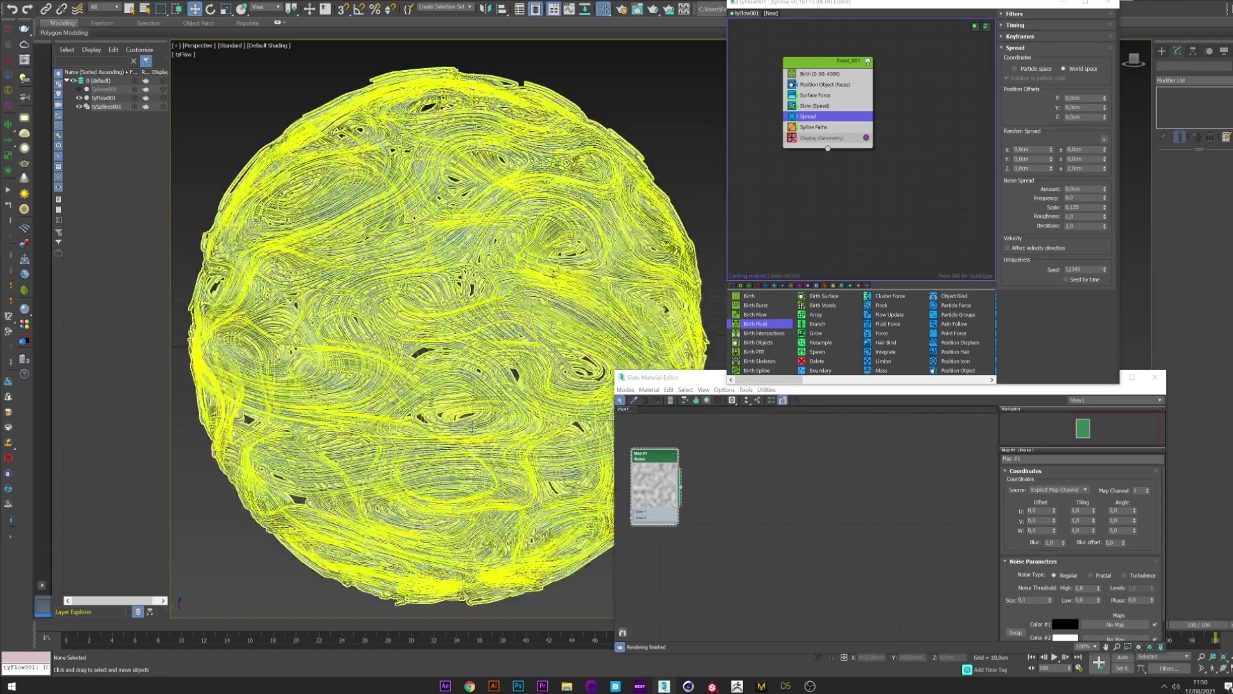
{"action": "scroll", "coordinate": [695, 74], "scroll_direction": "up", "scroll_amount": 10}
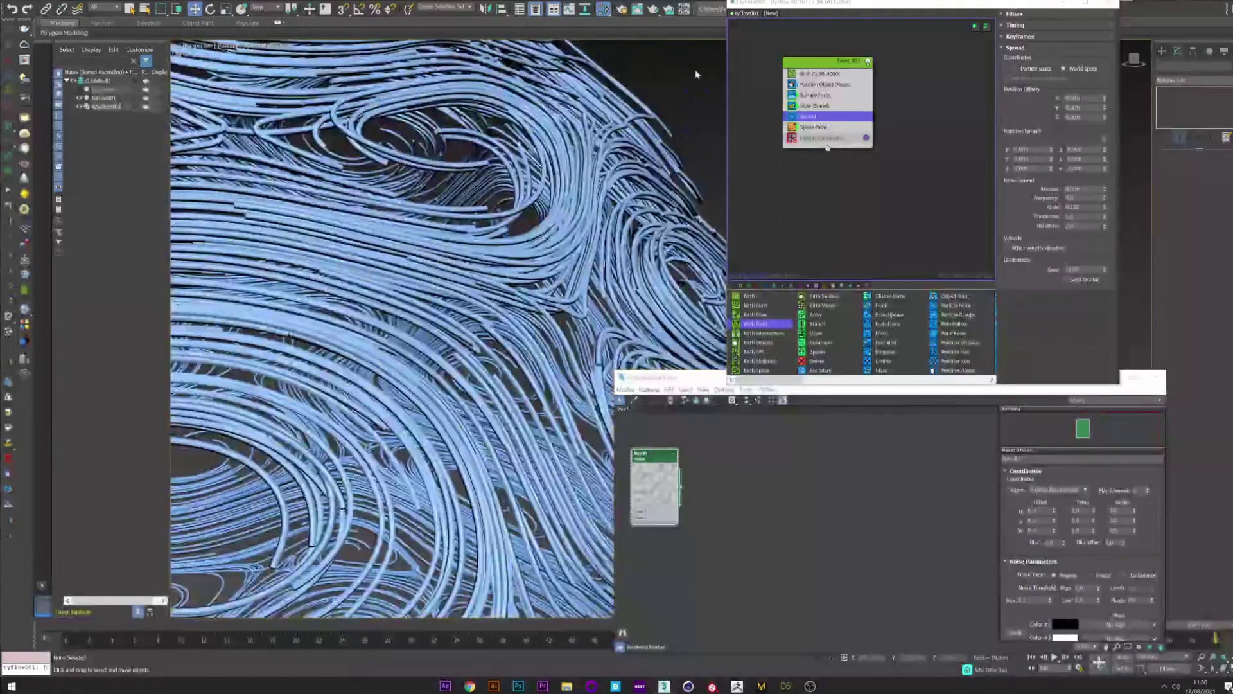